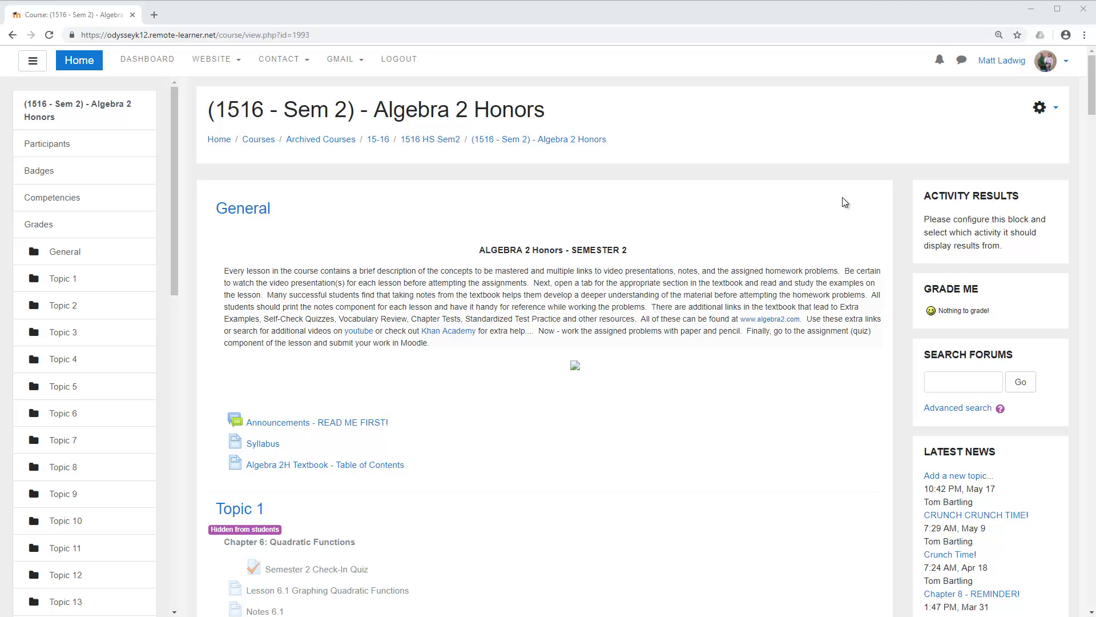
Open the course administration page and go to the question bank categories for Algebra 2 Honors
{"action": "left_click", "coordinate": [1040, 110]}
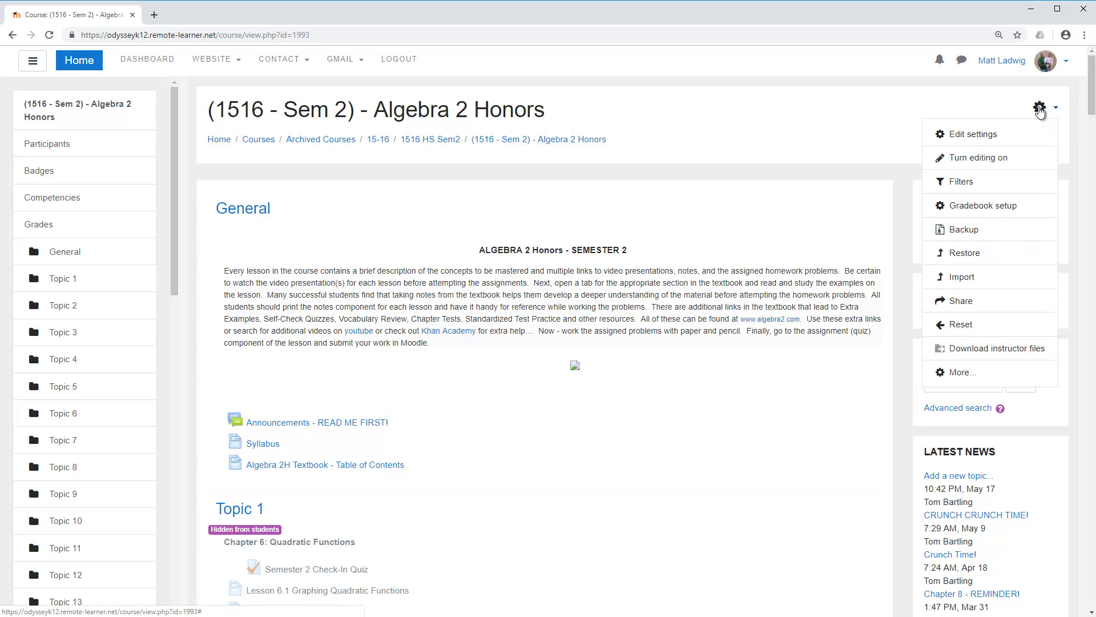
{"action": "left_click", "coordinate": [964, 372]}
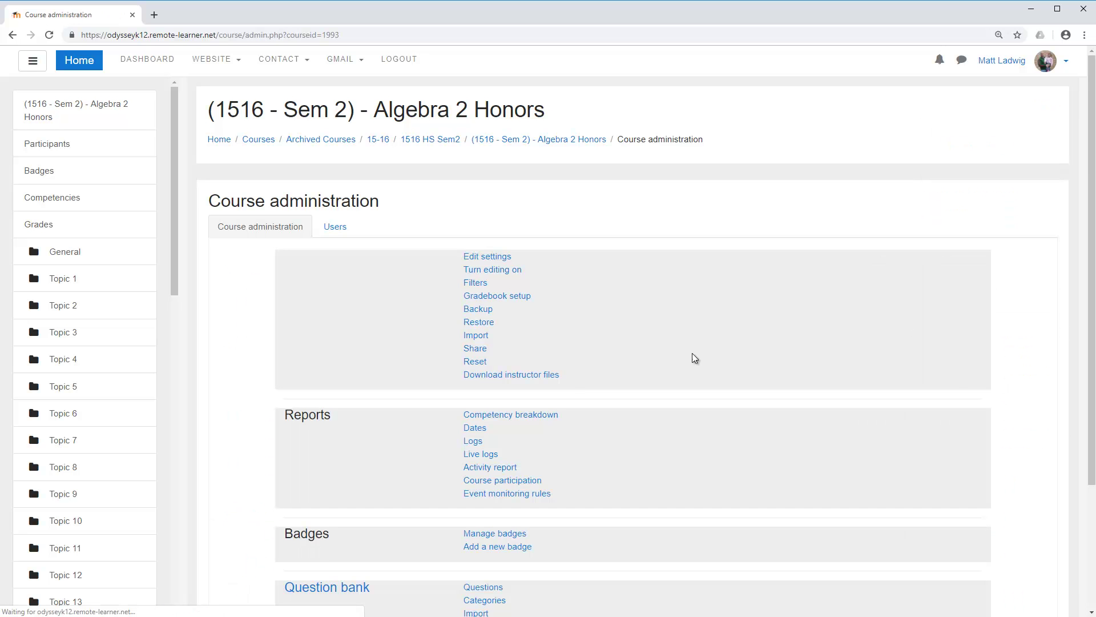
{"action": "scroll", "coordinate": [566, 375], "scroll_direction": "down", "scroll_amount": 3}
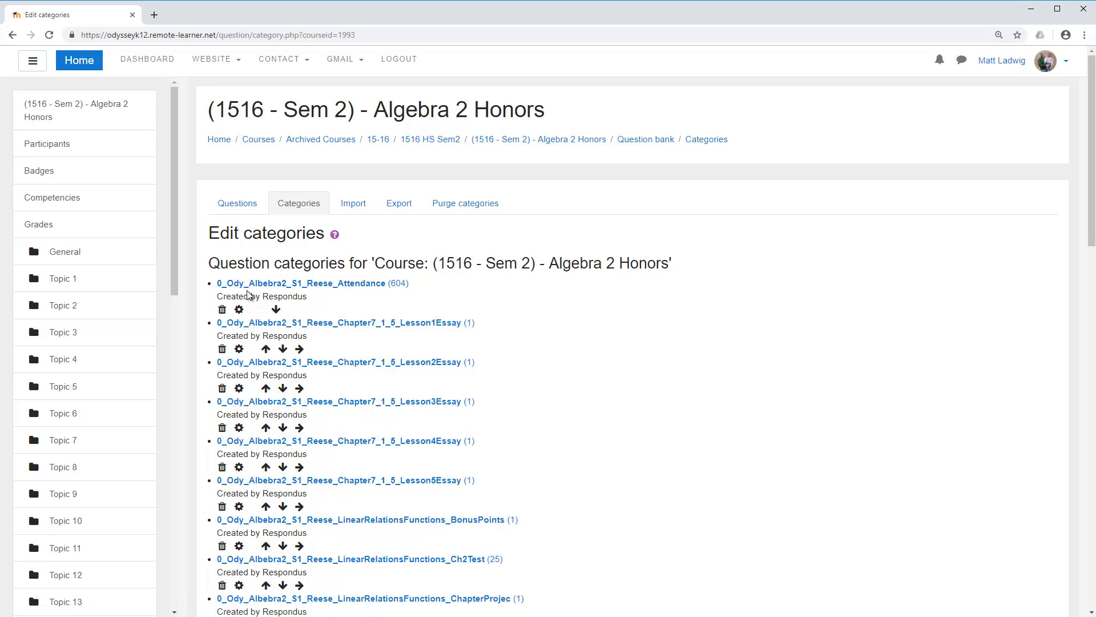
Add a question category named "Main Alg 2 Category" with the S1 Attendance category as its parent
{"action": "scroll", "coordinate": [345, 424], "scroll_direction": "down", "scroll_amount": 3}
{"action": "scroll", "coordinate": [346, 424], "scroll_direction": "down", "scroll_amount": 9}
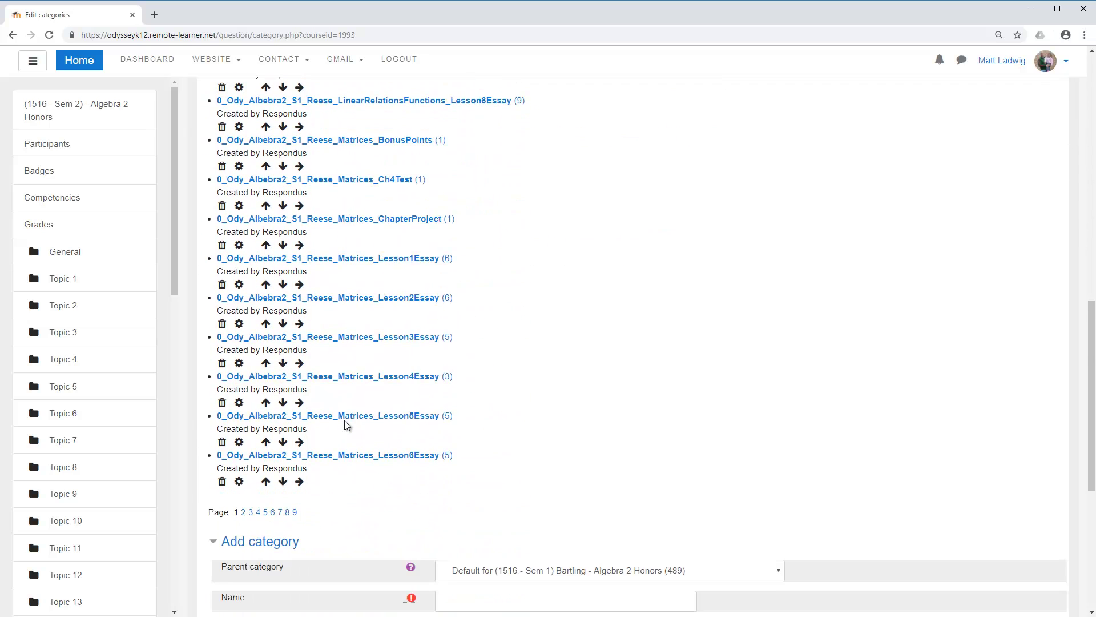
{"action": "left_click", "coordinate": [547, 396]}
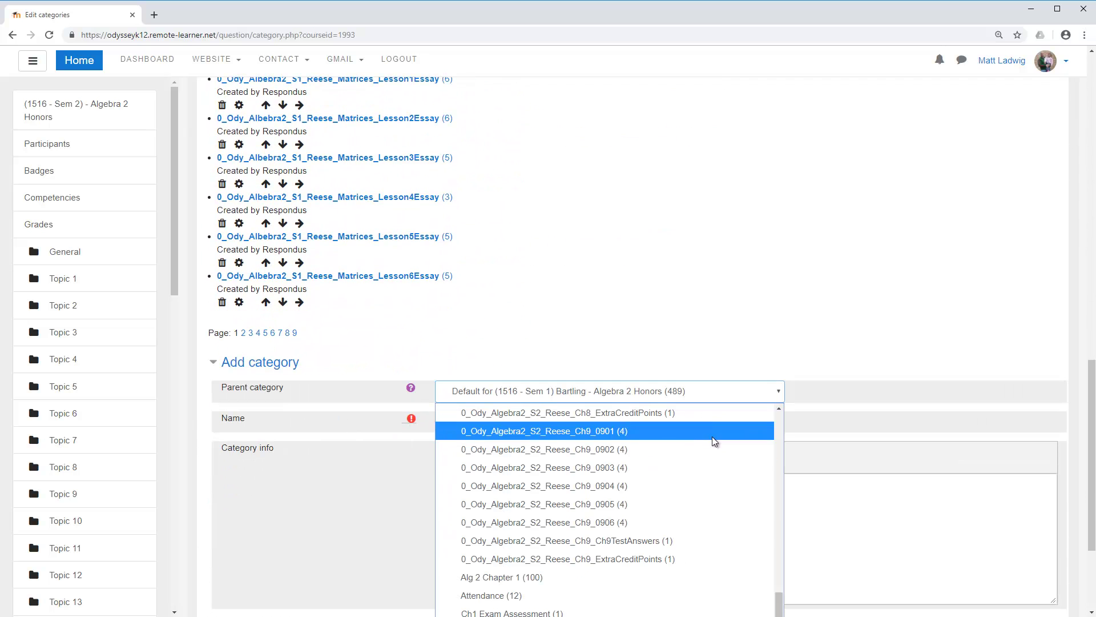
{"action": "left_click_drag", "start_coordinate": [779, 607], "coordinate": [767, 416]}
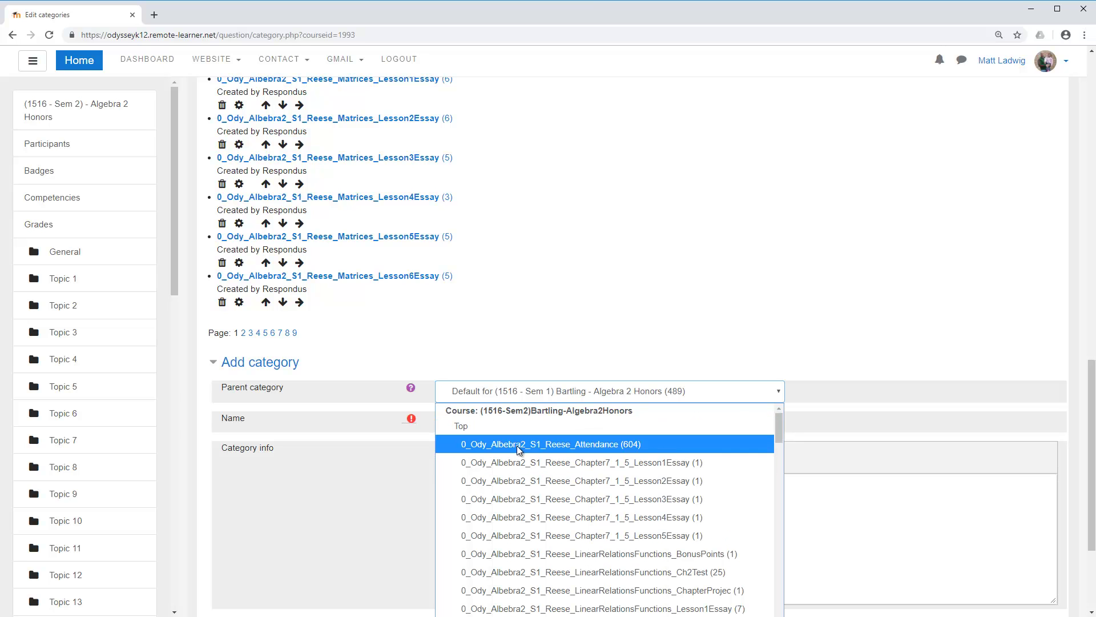
{"action": "left_click", "coordinate": [598, 446]}
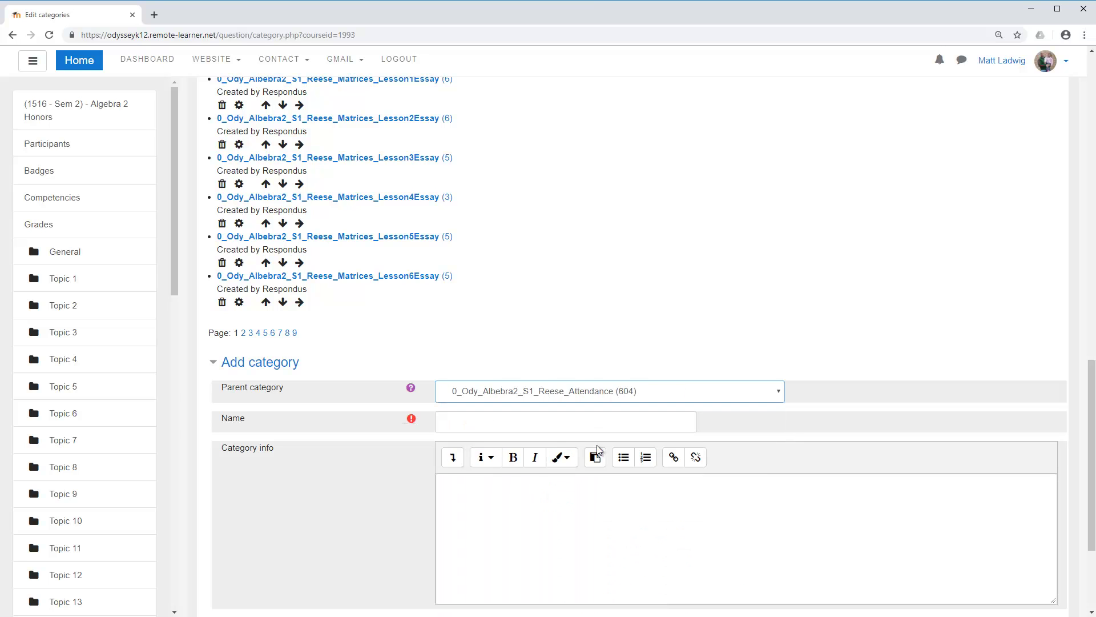
{"action": "left_click", "coordinate": [513, 424]}
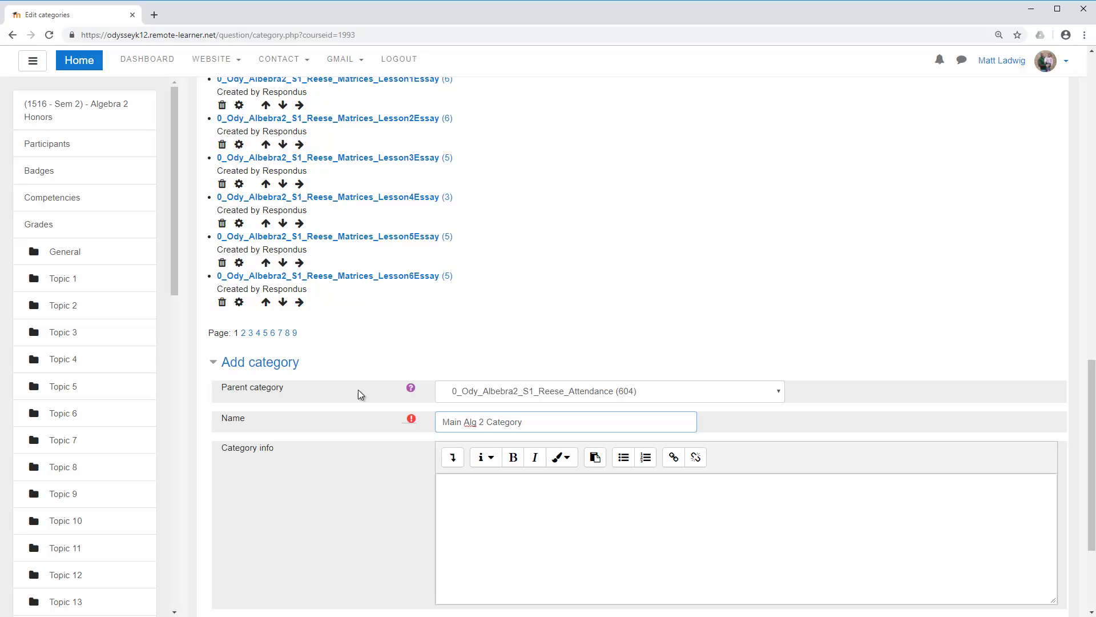
{"action": "scroll", "coordinate": [391, 399], "scroll_direction": "down", "scroll_amount": 2}
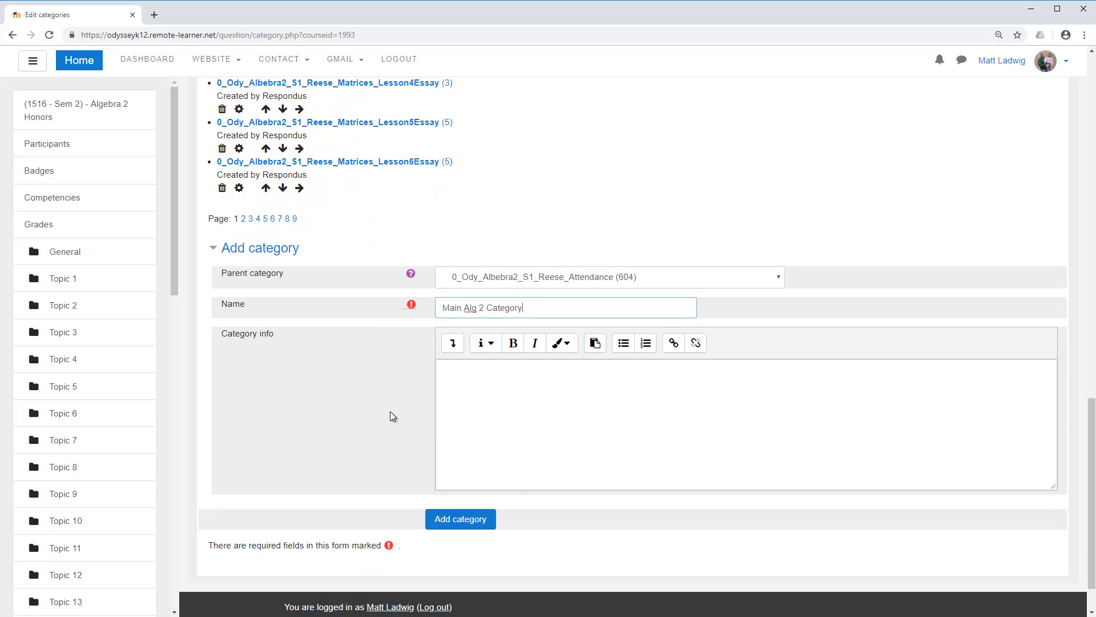
{"action": "left_click", "coordinate": [460, 520]}
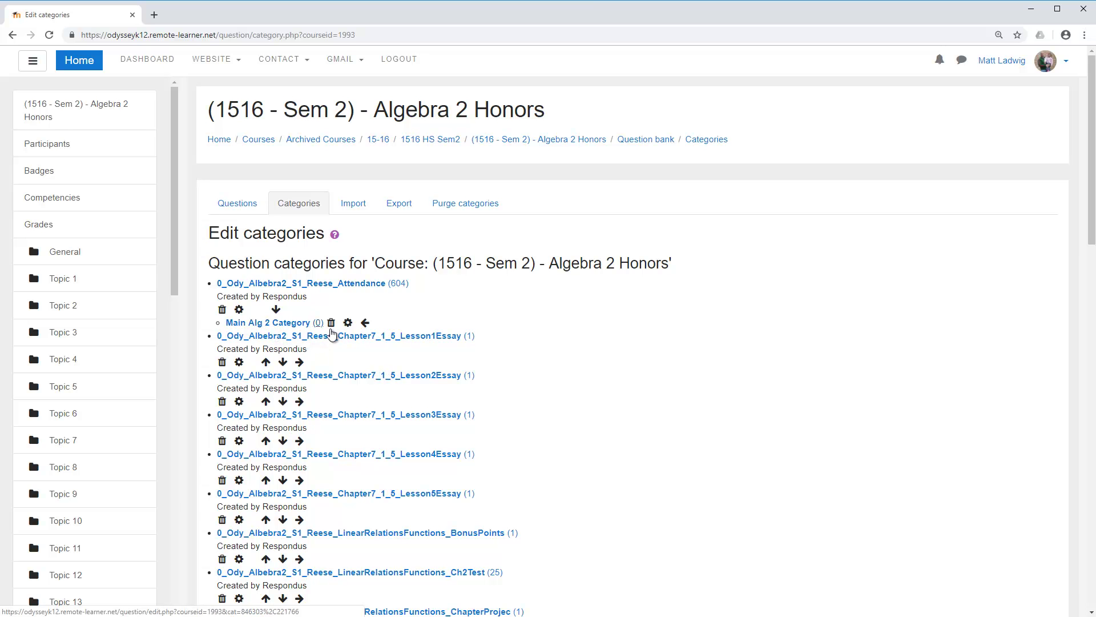
Promote Main Alg 2 Category to the top level and place it above the S1 Attendance category
{"action": "left_click", "coordinate": [365, 322]}
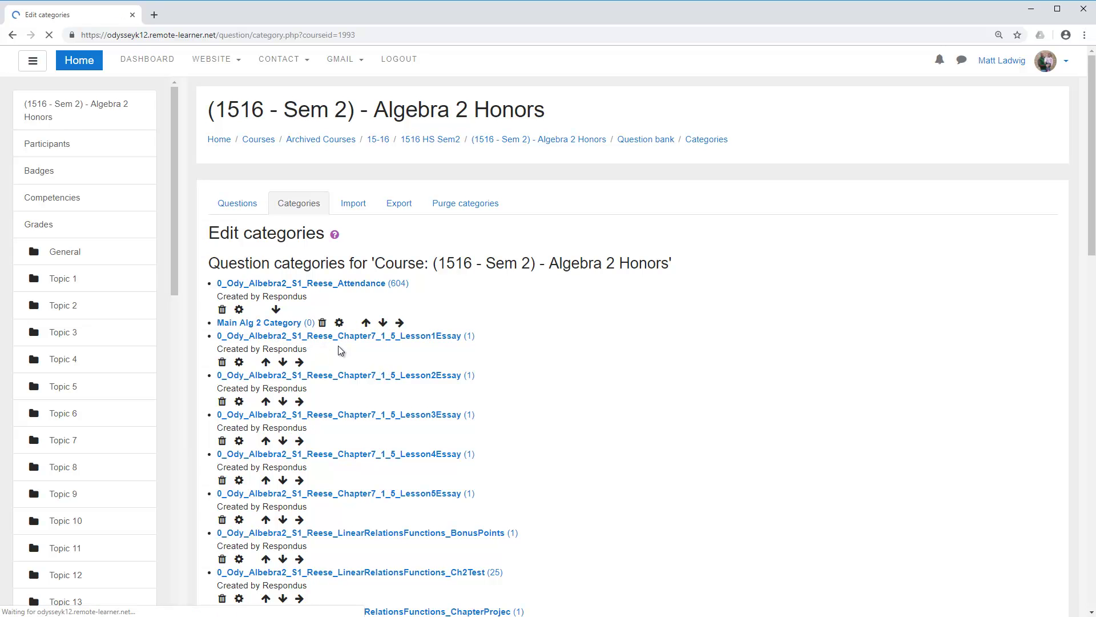
{"action": "left_click", "coordinate": [365, 323]}
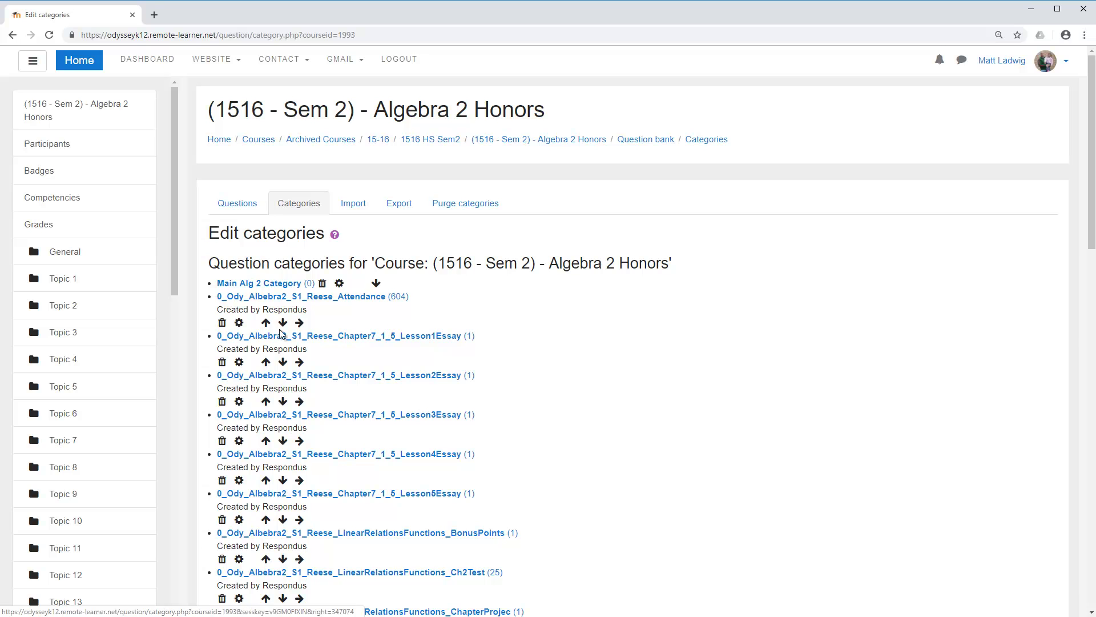
Nest the Chapter7_1_5 Lesson1Essay through Lesson4Essay categories under the S1 Attendance category
{"action": "left_click", "coordinate": [300, 363]}
{"action": "left_click", "coordinate": [300, 402]}
{"action": "left_click", "coordinate": [300, 442]}
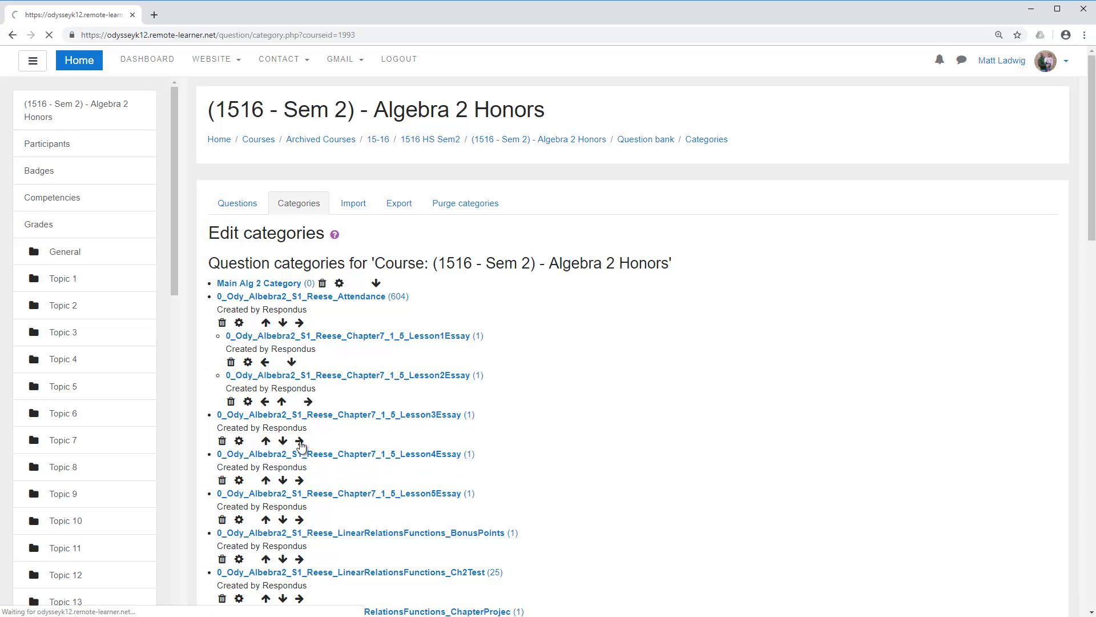
{"action": "left_click", "coordinate": [300, 481]}
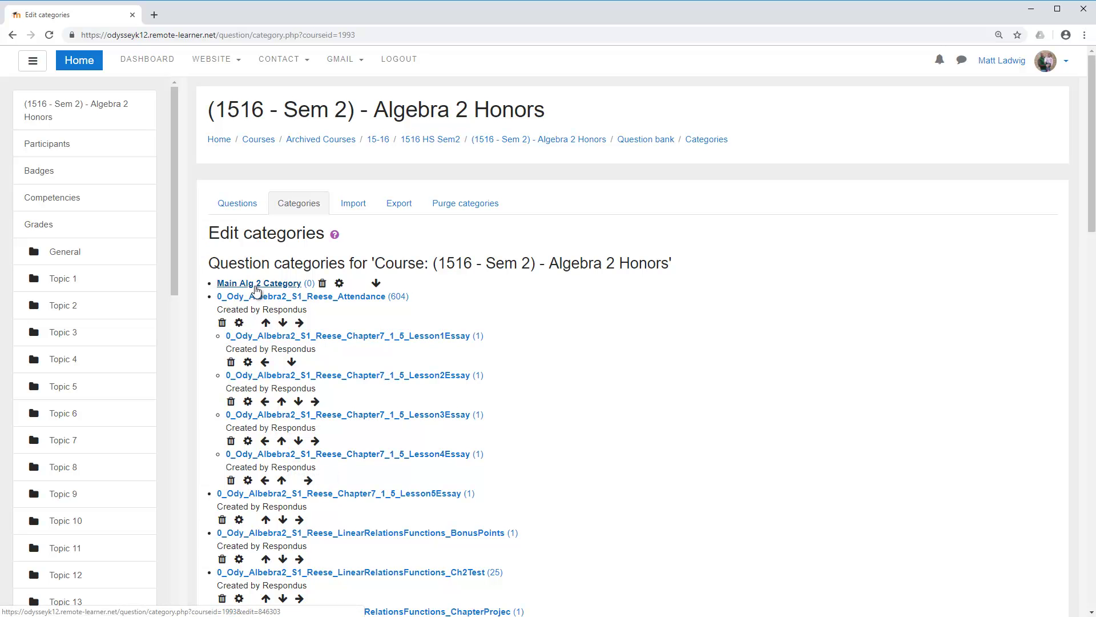
Indent Chapter7_1_5 Lesson5Essay and LinearRelationsFunctions BonusPoints, Ch2Test, ChapterProjec and Lesson1, 2, 5 and 6 Essay one level, each in a new browser tab
{"action": "scroll", "coordinate": [342, 399], "scroll_direction": "down", "scroll_amount": 4}
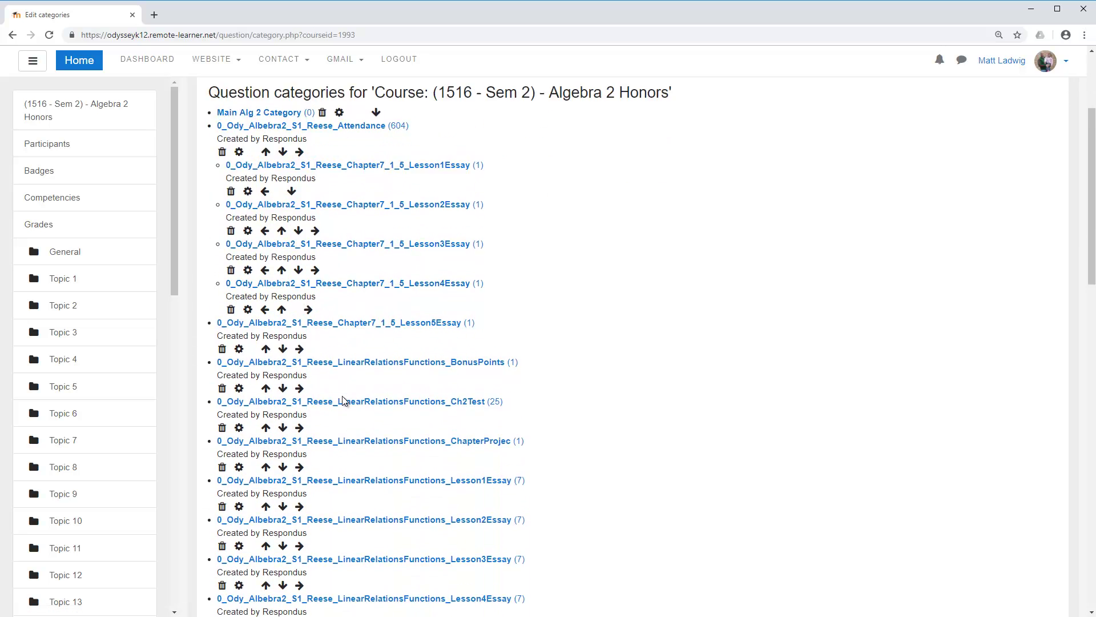
{"action": "scroll", "coordinate": [342, 395], "scroll_direction": "down", "scroll_amount": 1}
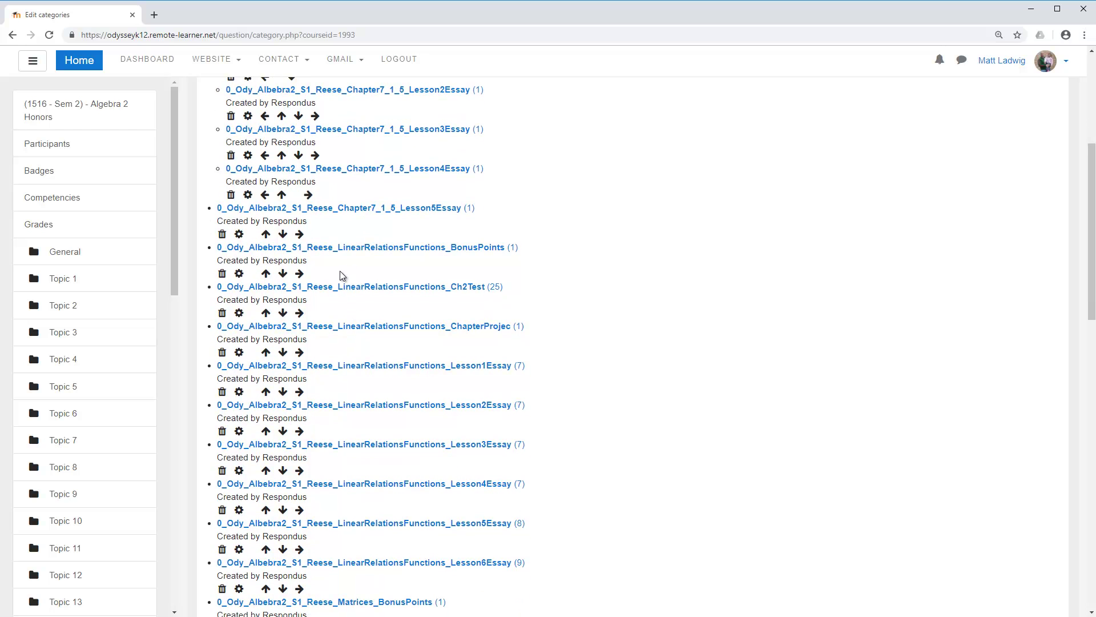
{"action": "middle_click", "coordinate": [300, 234]}
{"action": "middle_click", "coordinate": [300, 313]}
{"action": "middle_click", "coordinate": [299, 352]}
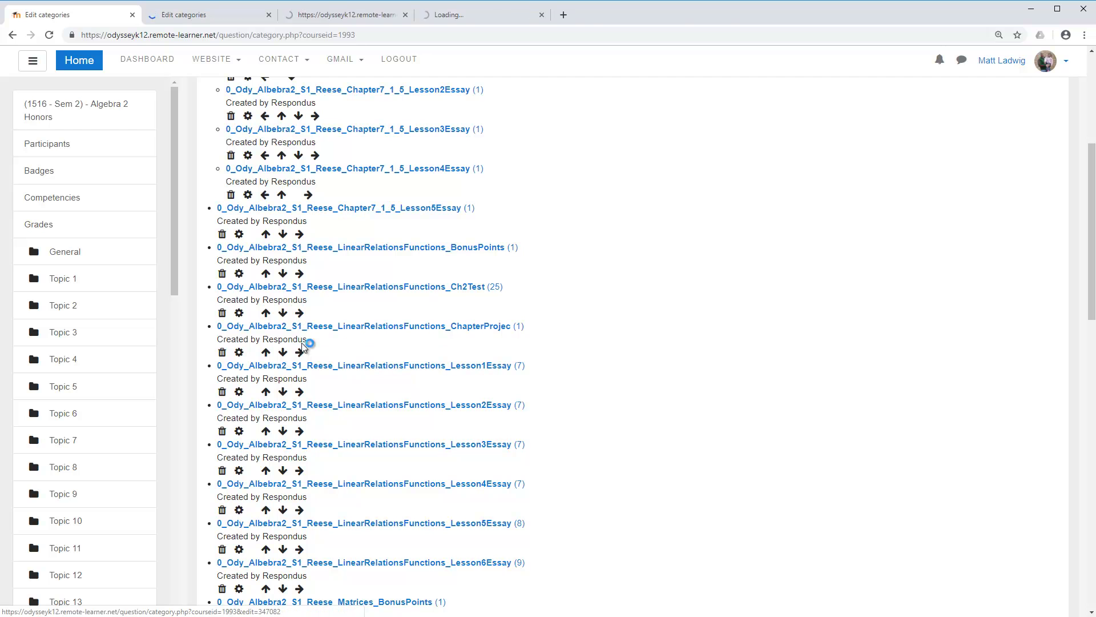
{"action": "middle_click", "coordinate": [300, 392]}
{"action": "middle_click", "coordinate": [298, 433]}
{"action": "middle_click", "coordinate": [300, 471]}
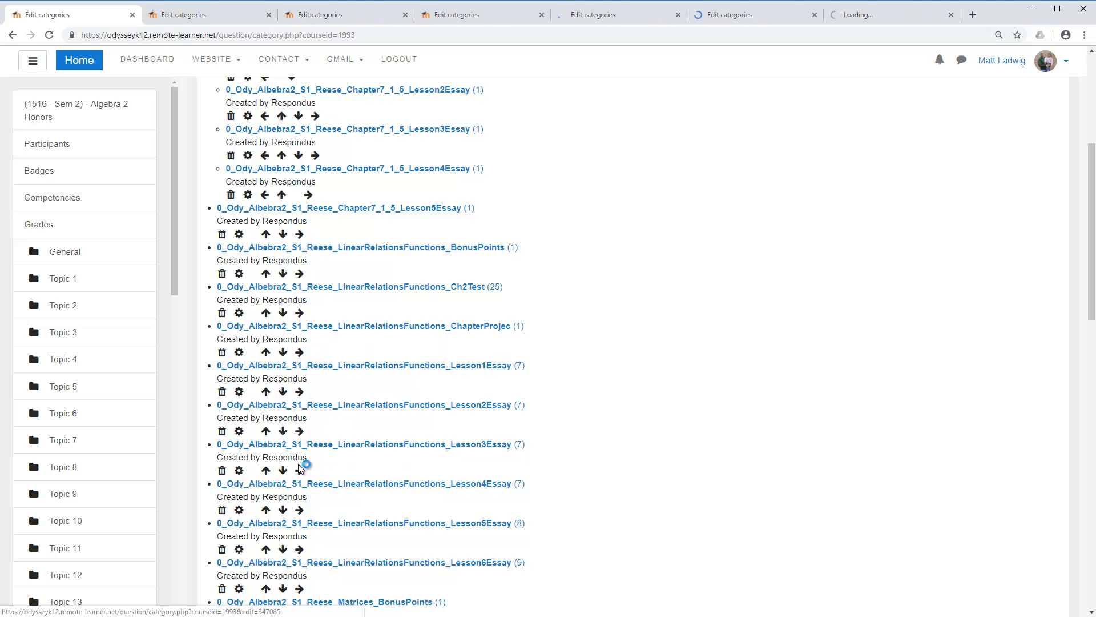
{"action": "middle_click", "coordinate": [301, 552]}
{"action": "middle_click", "coordinate": [299, 588]}
{"action": "scroll", "coordinate": [398, 388], "scroll_direction": "up", "scroll_amount": 5}
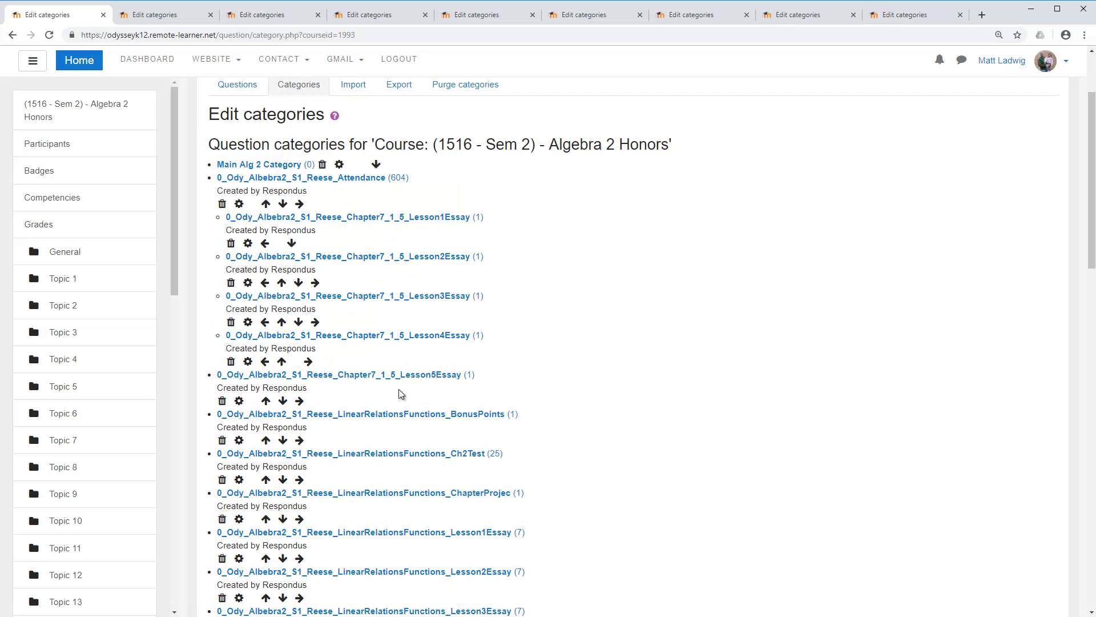
Refresh the category list and nest LinearRelationsFunctions Lesson3Essay and Lesson4Essay under the S1 Attendance category
{"action": "left_click", "coordinate": [49, 35]}
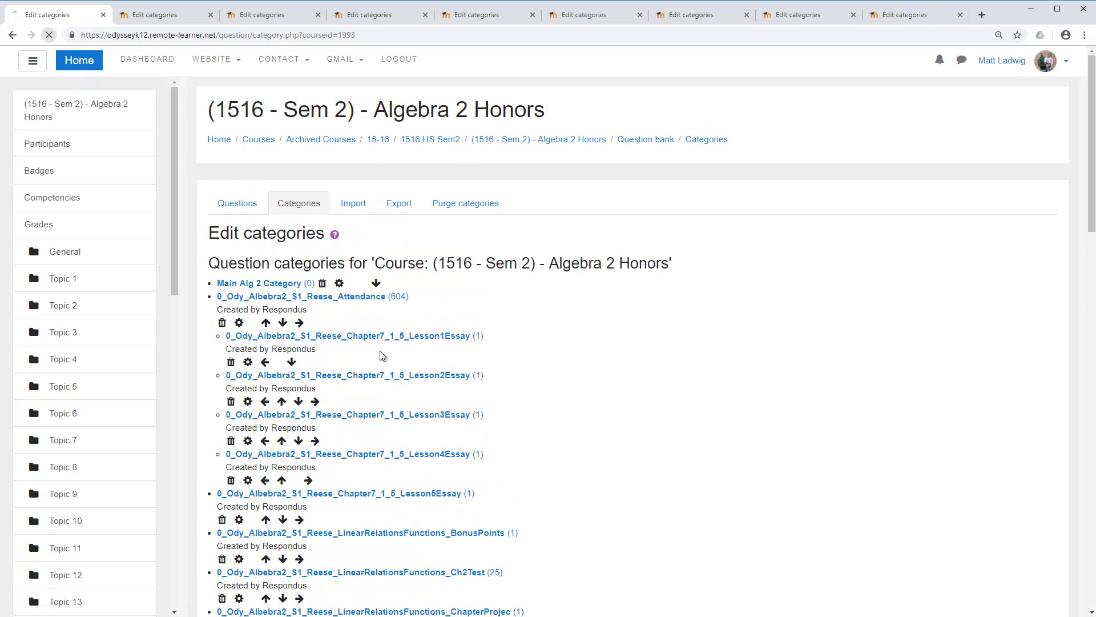
{"action": "scroll", "coordinate": [243, 335], "scroll_direction": "down", "scroll_amount": 3}
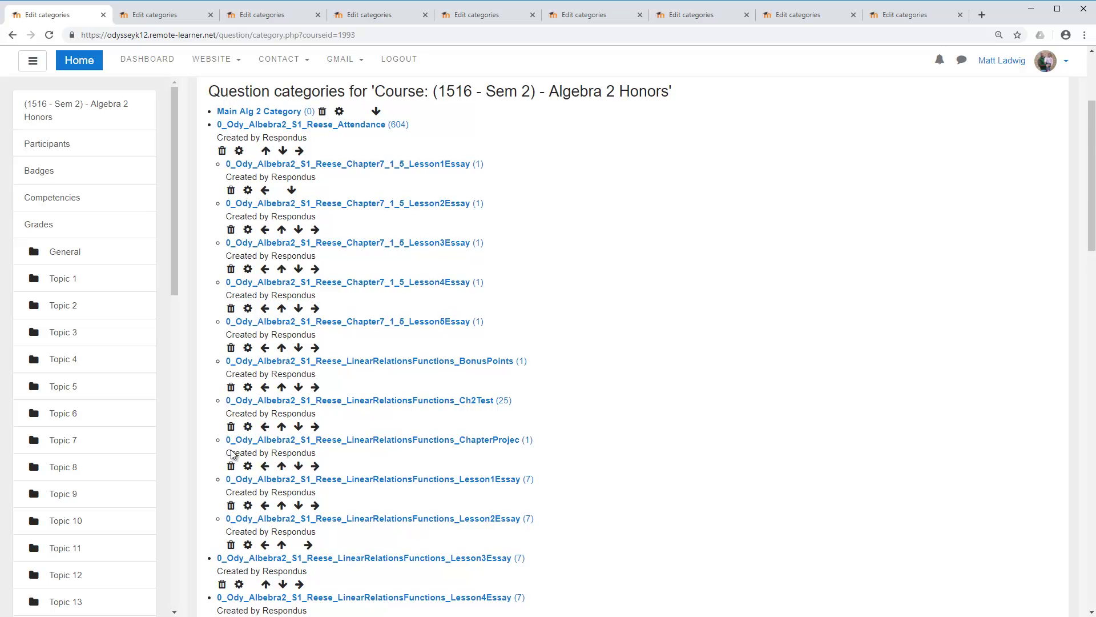
{"action": "scroll", "coordinate": [246, 334], "scroll_direction": "up", "scroll_amount": 3}
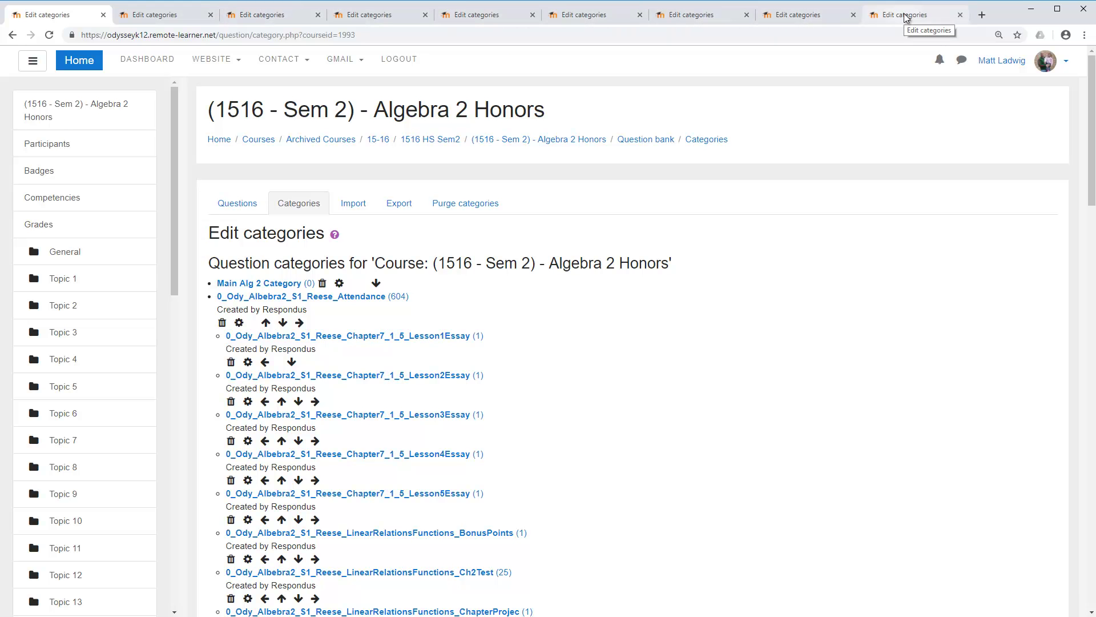
{"action": "scroll", "coordinate": [332, 354], "scroll_direction": "down", "scroll_amount": 4}
{"action": "scroll", "coordinate": [328, 366], "scroll_direction": "down", "scroll_amount": 2}
{"action": "scroll", "coordinate": [306, 247], "scroll_direction": "up", "scroll_amount": 1}
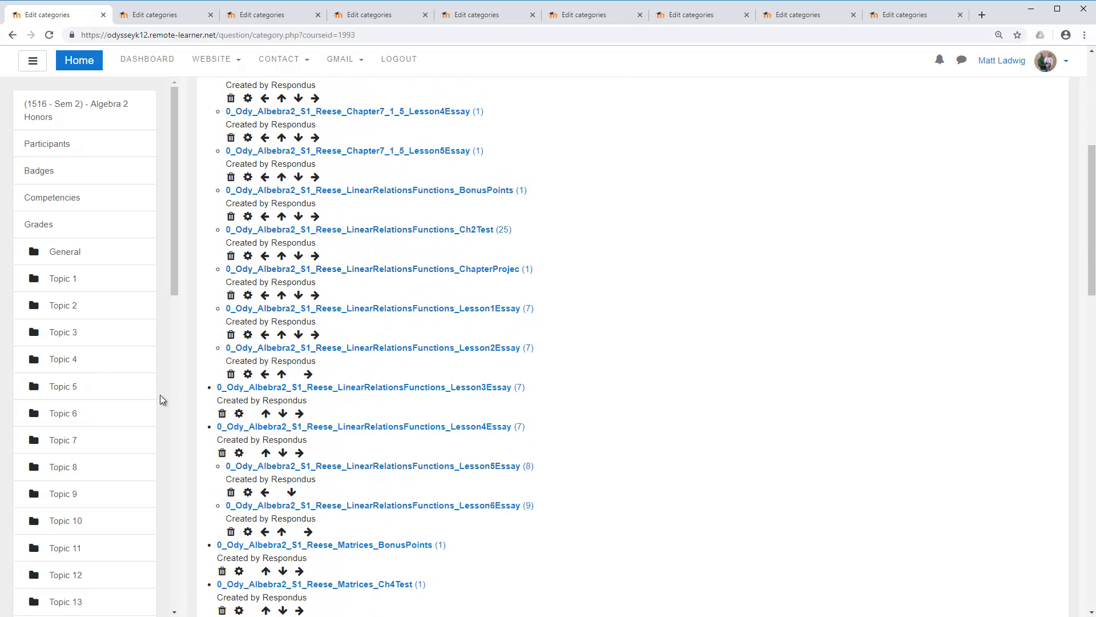
{"action": "left_click", "coordinate": [299, 413]}
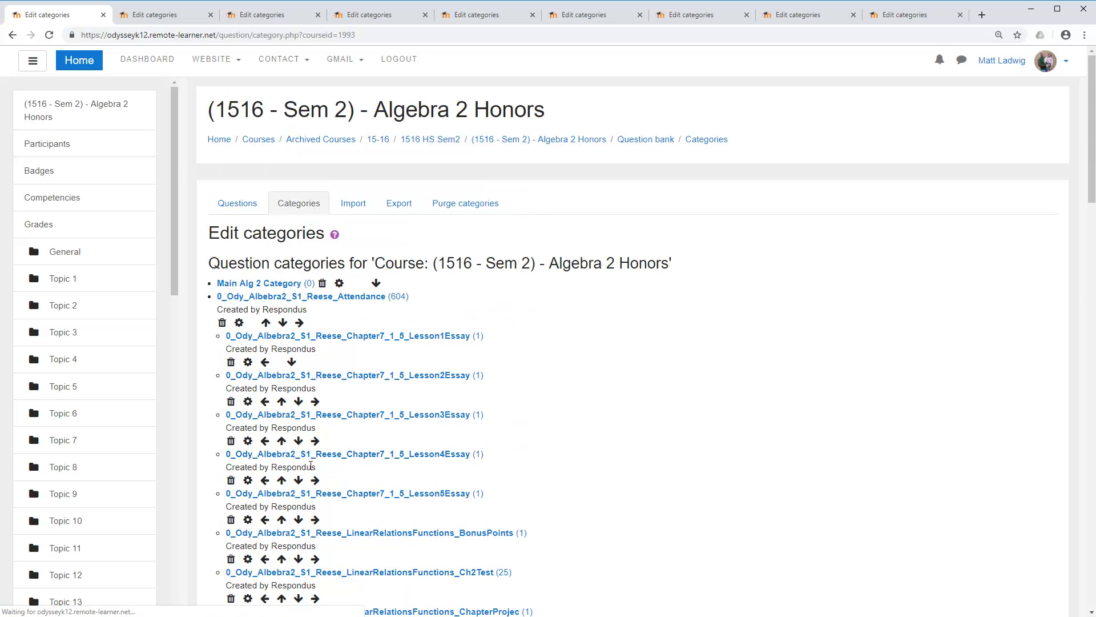
{"action": "left_click", "coordinate": [299, 452]}
{"action": "scroll", "coordinate": [362, 453], "scroll_direction": "down", "scroll_amount": 7}
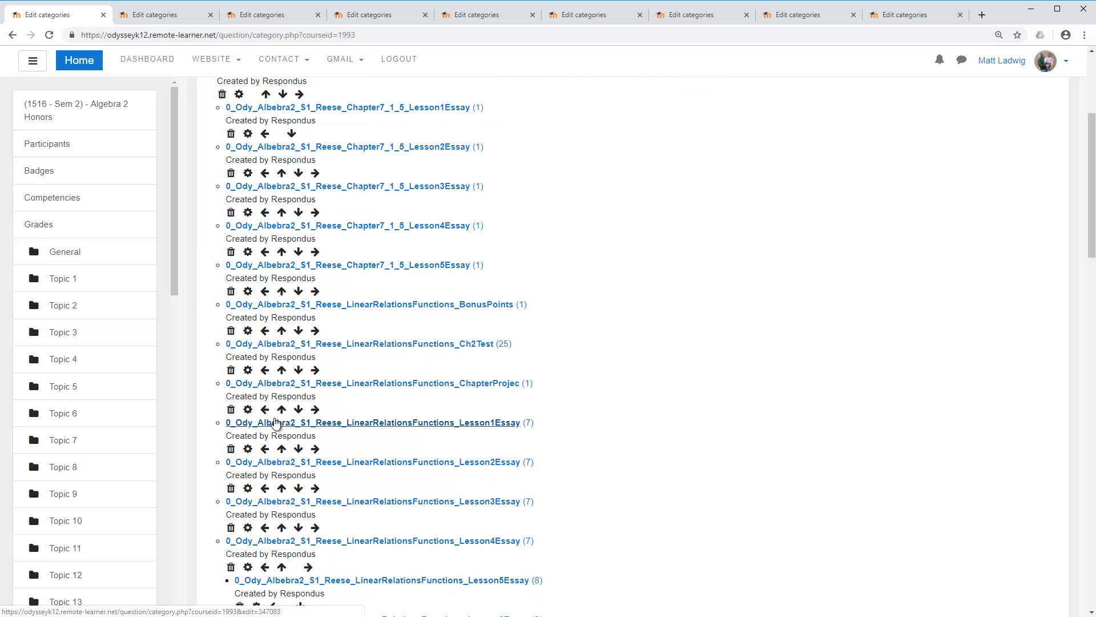
{"action": "scroll", "coordinate": [279, 411], "scroll_direction": "up", "scroll_amount": 8}
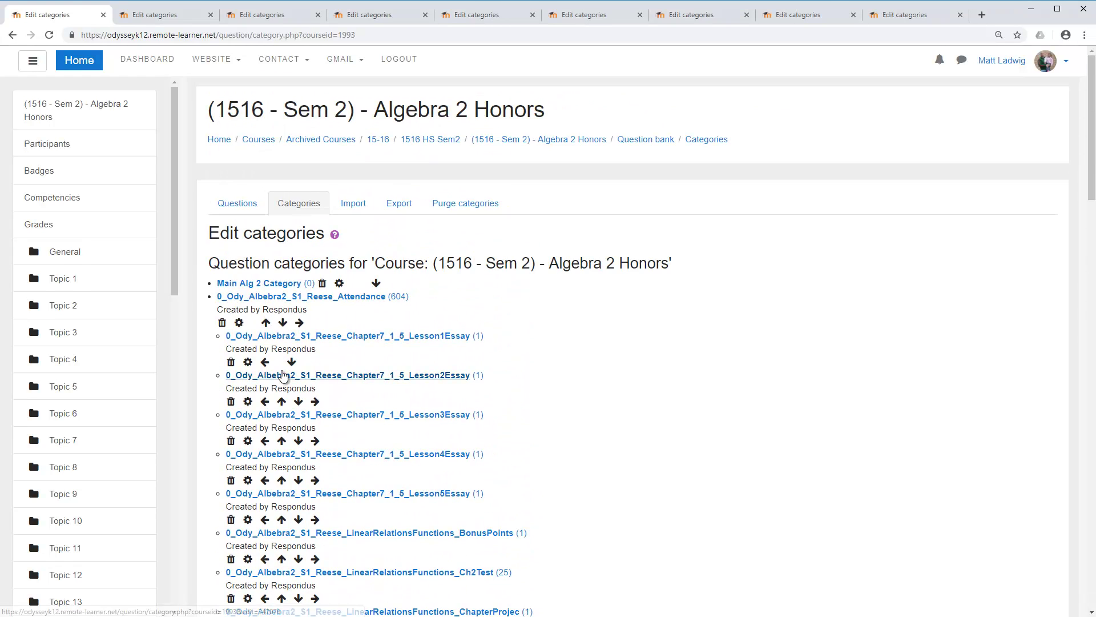
{"action": "scroll", "coordinate": [268, 354], "scroll_direction": "down", "scroll_amount": 9}
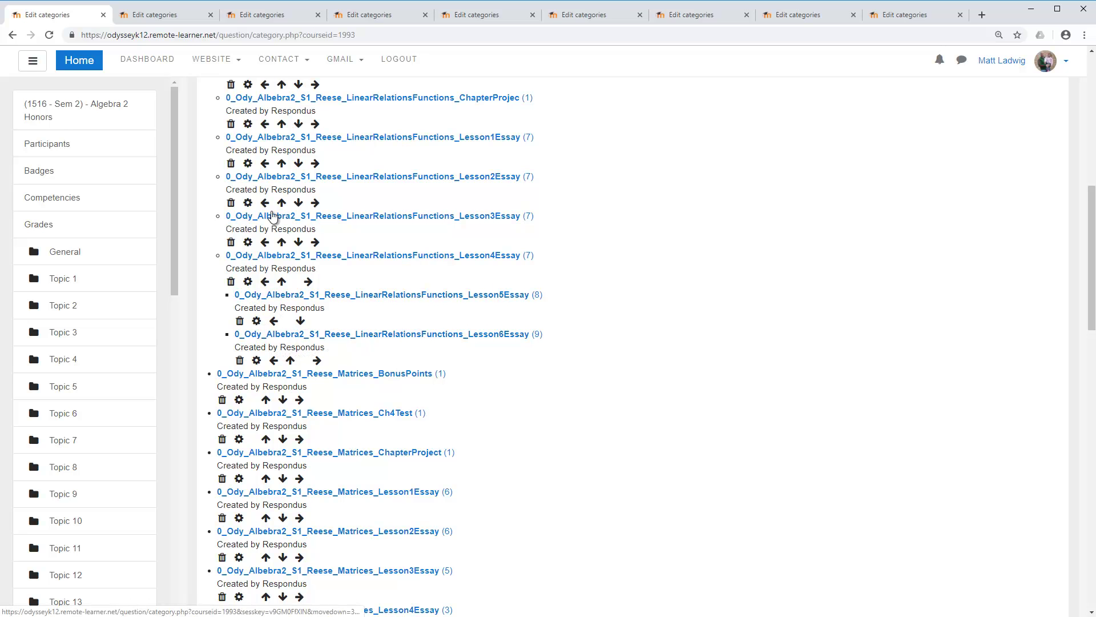
{"action": "left_click", "coordinate": [298, 241]}
{"action": "scroll", "coordinate": [285, 245], "scroll_direction": "up", "scroll_amount": 15}
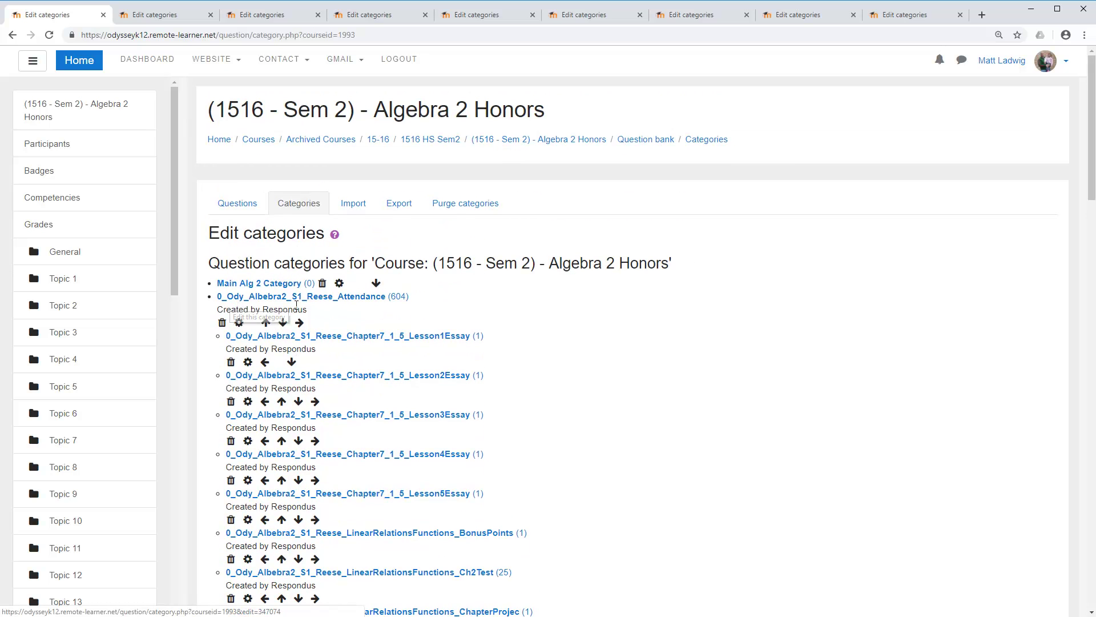
Go to the category purge page and start purging the S1 Attendance category
{"action": "left_click", "coordinate": [462, 204]}
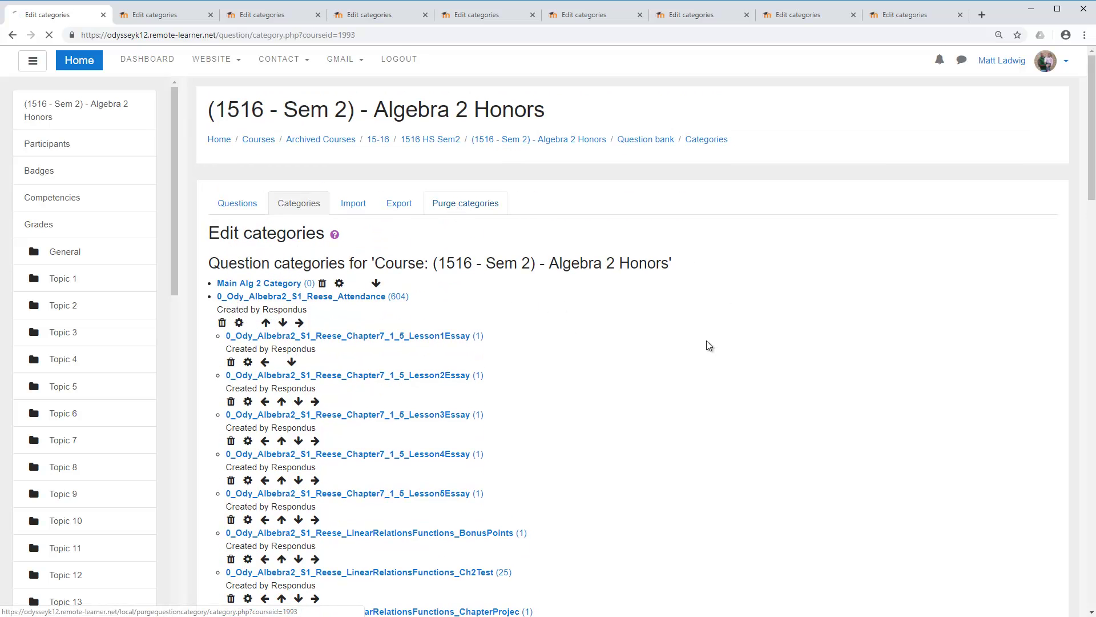
{"action": "scroll", "coordinate": [610, 351], "scroll_direction": "down", "scroll_amount": 2}
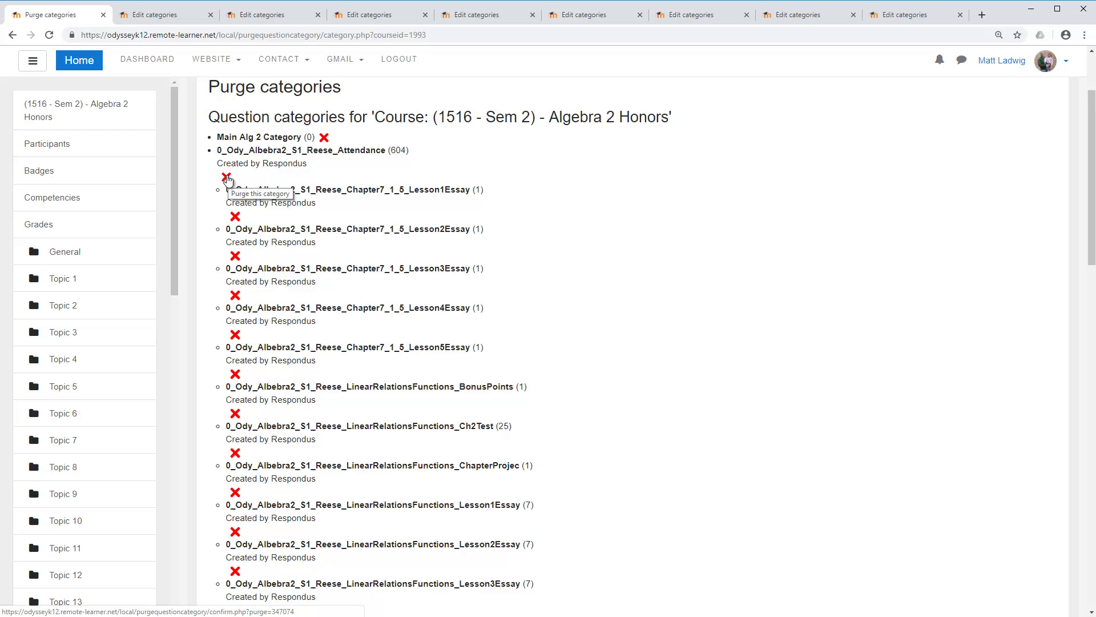
{"action": "left_click", "coordinate": [227, 179]}
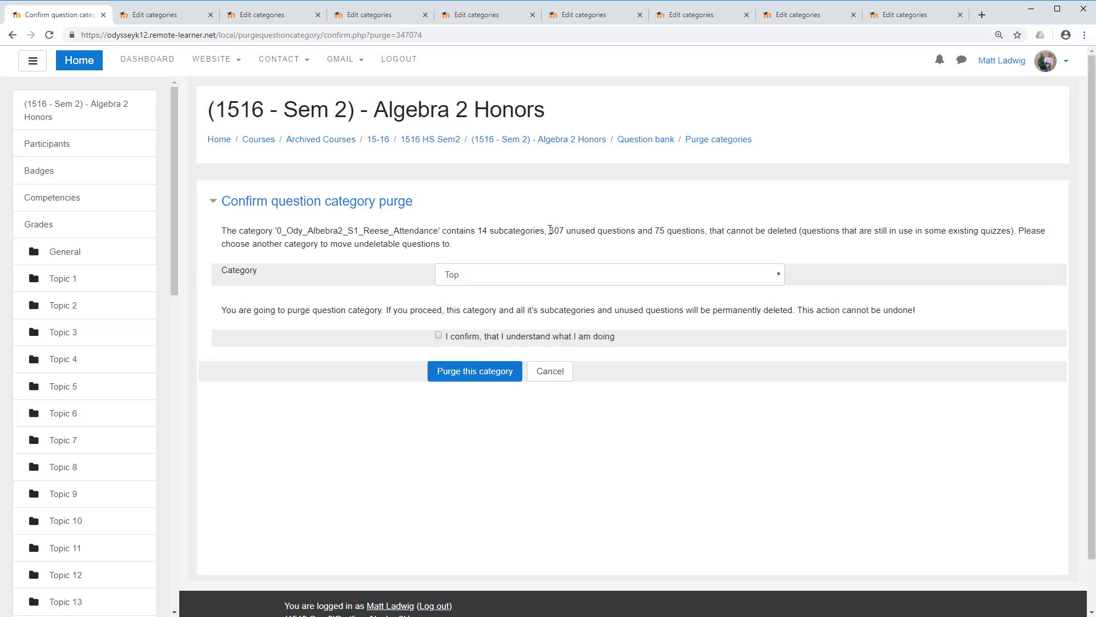
Choose Main Alg 2 Category as the destination for undeletable questions, confirm the acknowledgement and purge the Attendance category with its subcategories
{"action": "left_click", "coordinate": [659, 230]}
{"action": "left_click", "coordinate": [563, 276]}
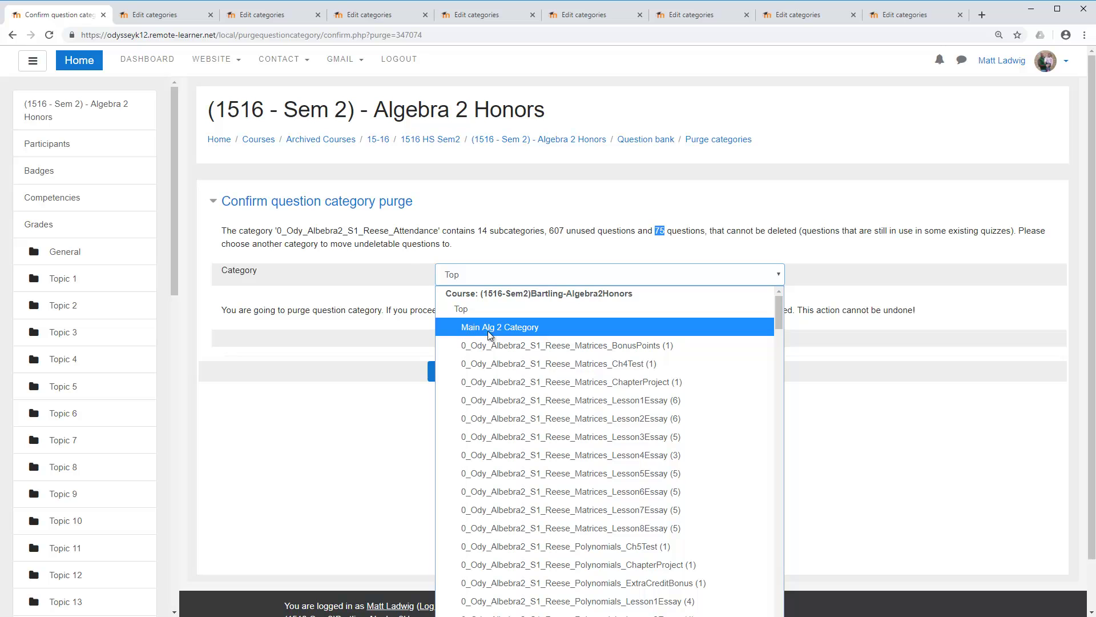
{"action": "left_click", "coordinate": [473, 329]}
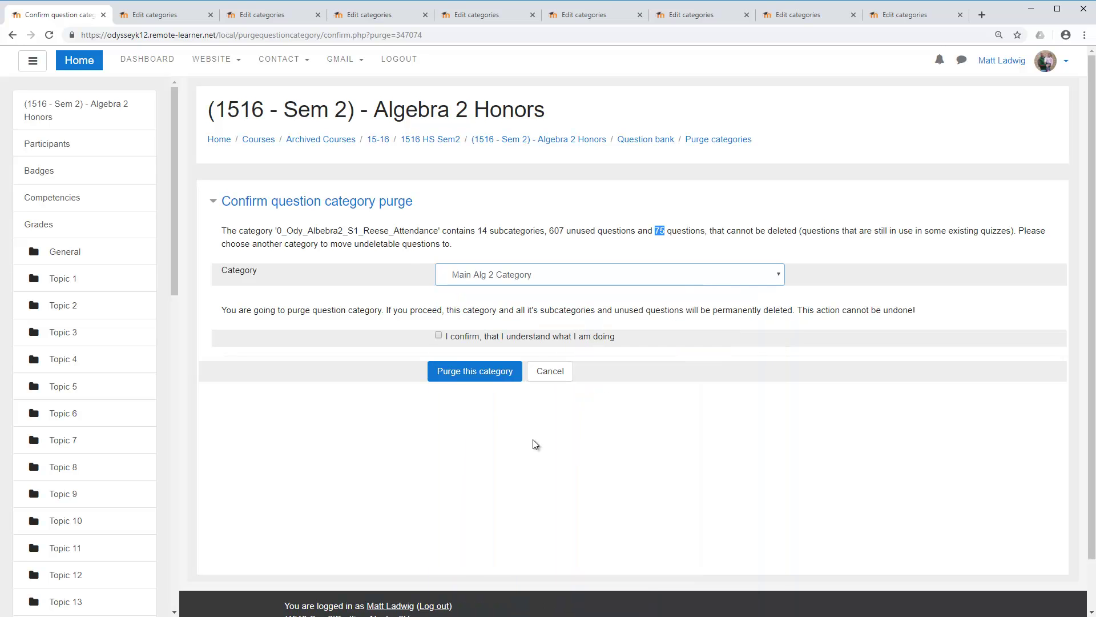
{"action": "left_click", "coordinate": [439, 335]}
{"action": "left_click", "coordinate": [462, 374]}
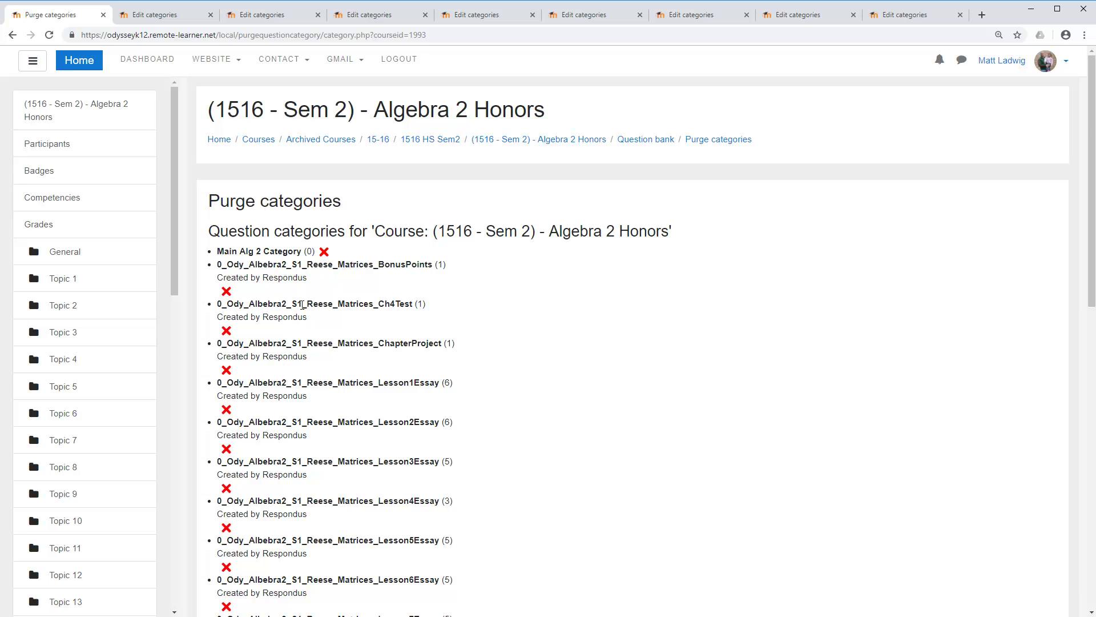
{"action": "scroll", "coordinate": [302, 305], "scroll_direction": "down", "scroll_amount": 12}
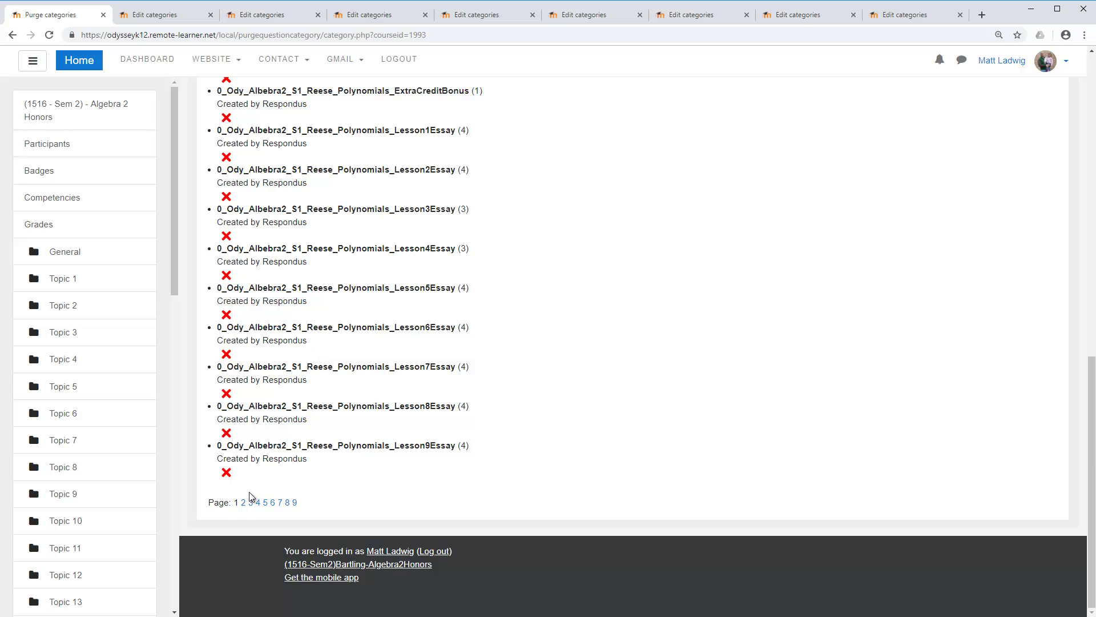
Return to the question bank's category list and nest Matrices Ch4Test, ChapterProject and Lesson1Essay under Matrices BonusPoints, each in a new browser tab
{"action": "scroll", "coordinate": [279, 447], "scroll_direction": "up", "scroll_amount": 12}
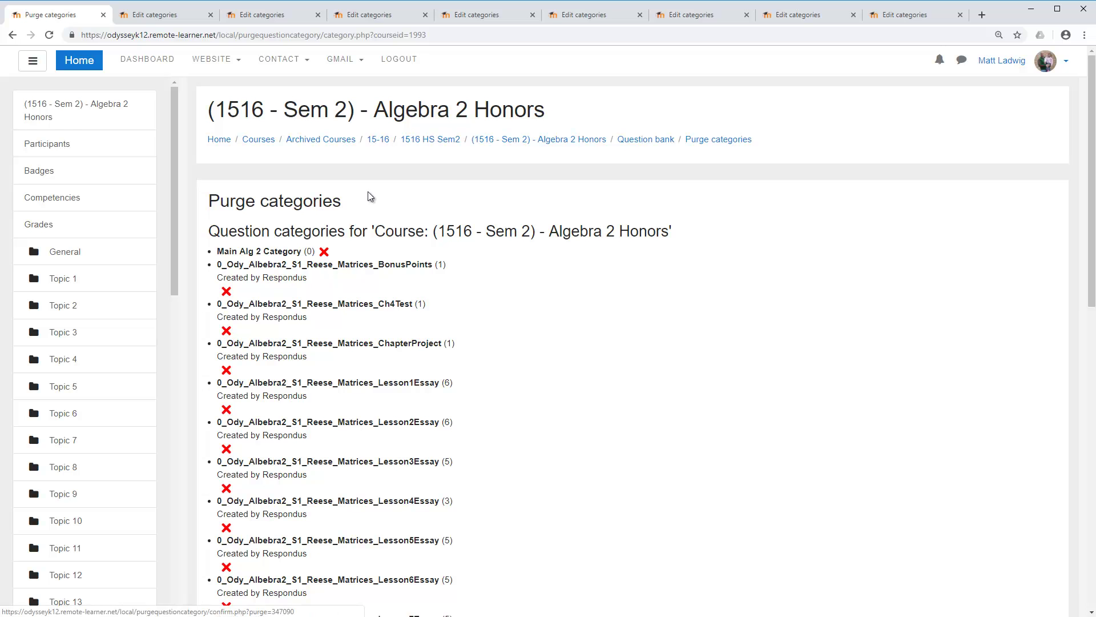
{"action": "left_click", "coordinate": [638, 141]}
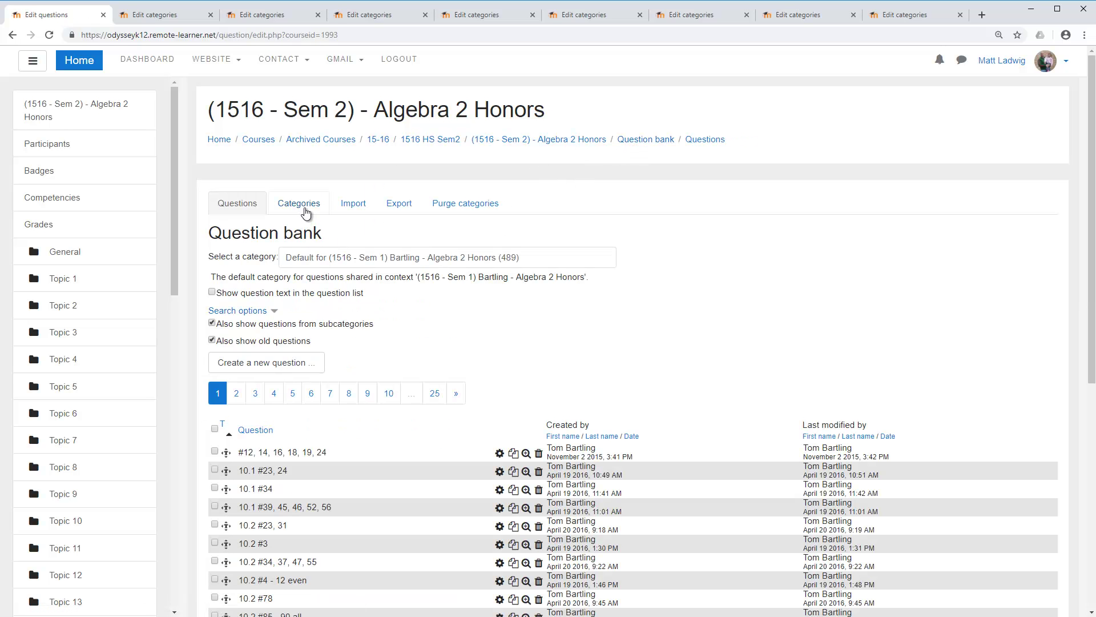
{"action": "left_click", "coordinate": [306, 211]}
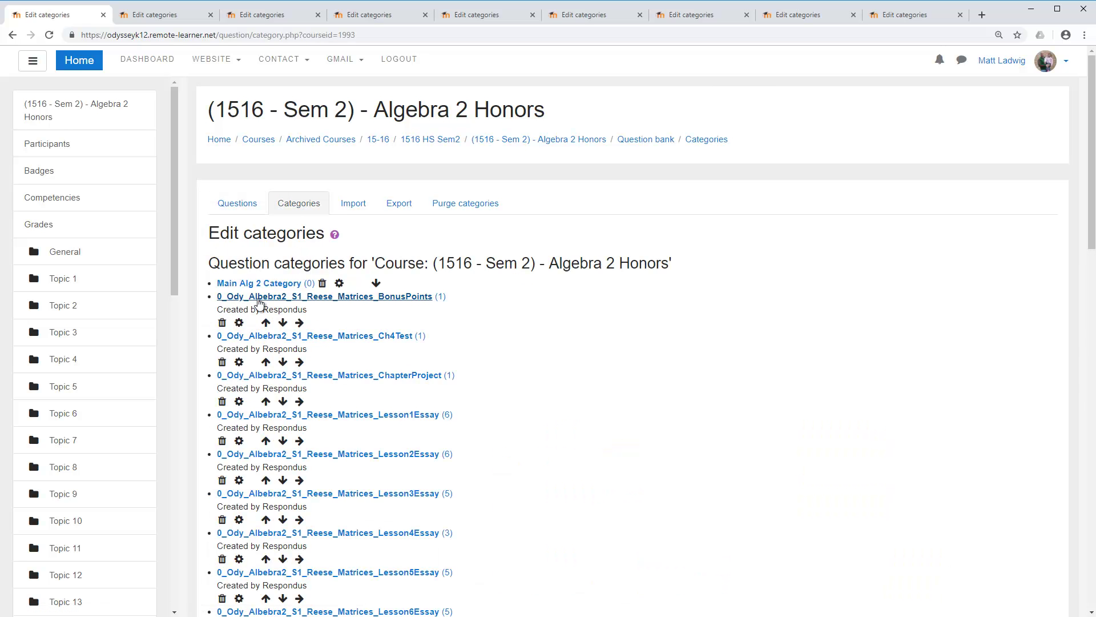
{"action": "middle_click", "coordinate": [299, 361]}
{"action": "middle_click", "coordinate": [299, 401]}
{"action": "middle_click", "coordinate": [299, 440]}
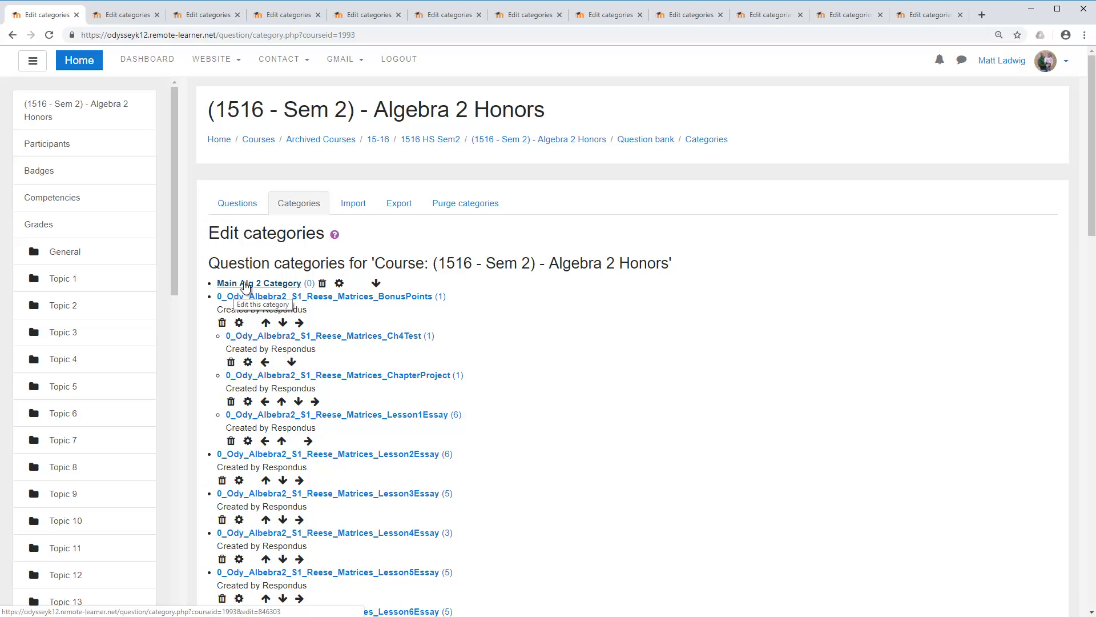
Show the question bank's questions for Main Alg 2 Category and examine the ones moved there by the purge
{"action": "left_click", "coordinate": [237, 205]}
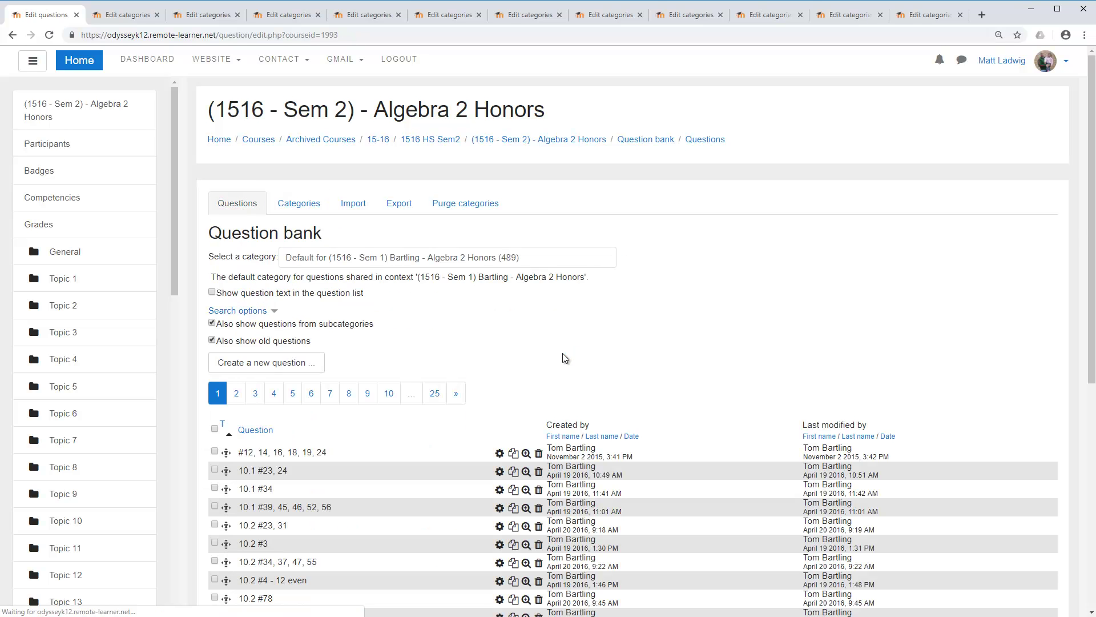
{"action": "left_click", "coordinate": [360, 259]}
{"action": "left_click_drag", "start_coordinate": [609, 463], "coordinate": [604, 285]}
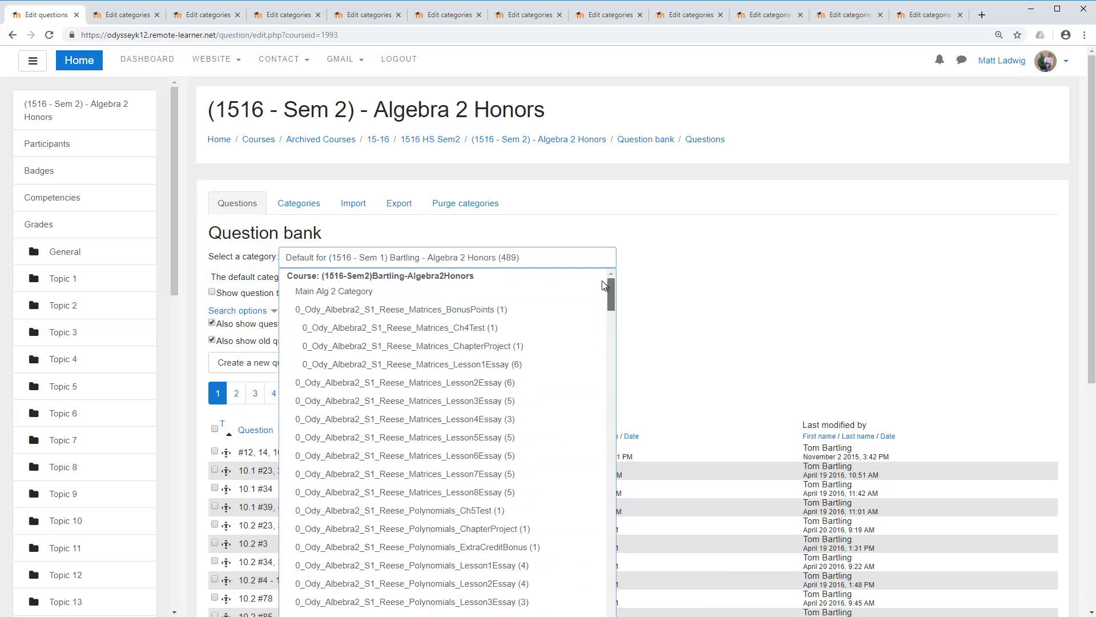
{"action": "left_click", "coordinate": [322, 291]}
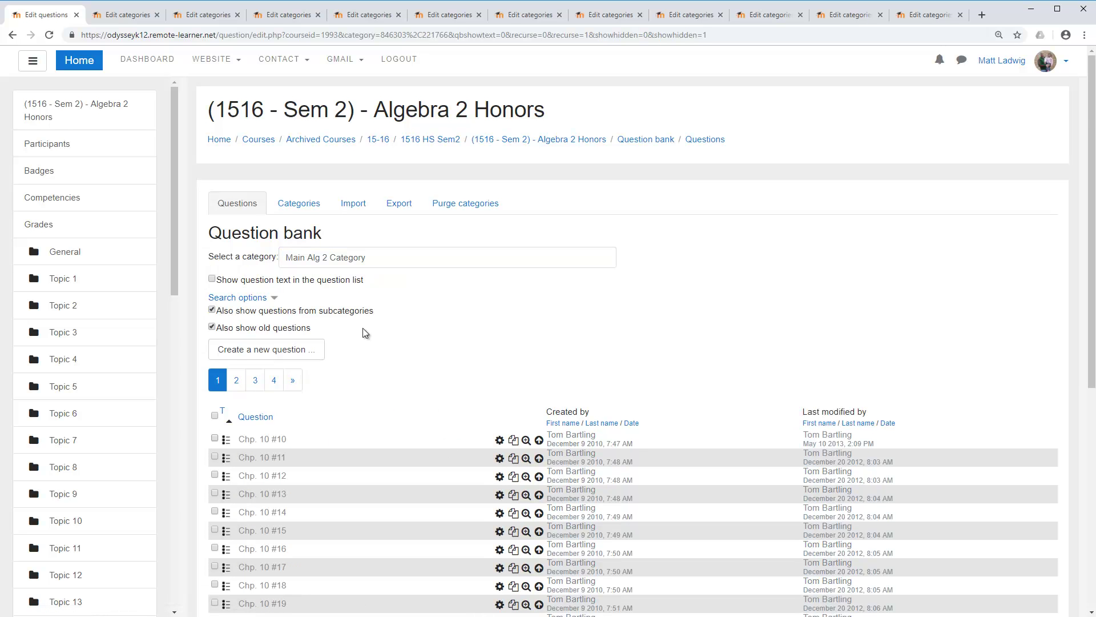
{"action": "scroll", "coordinate": [362, 328], "scroll_direction": "down", "scroll_amount": 2}
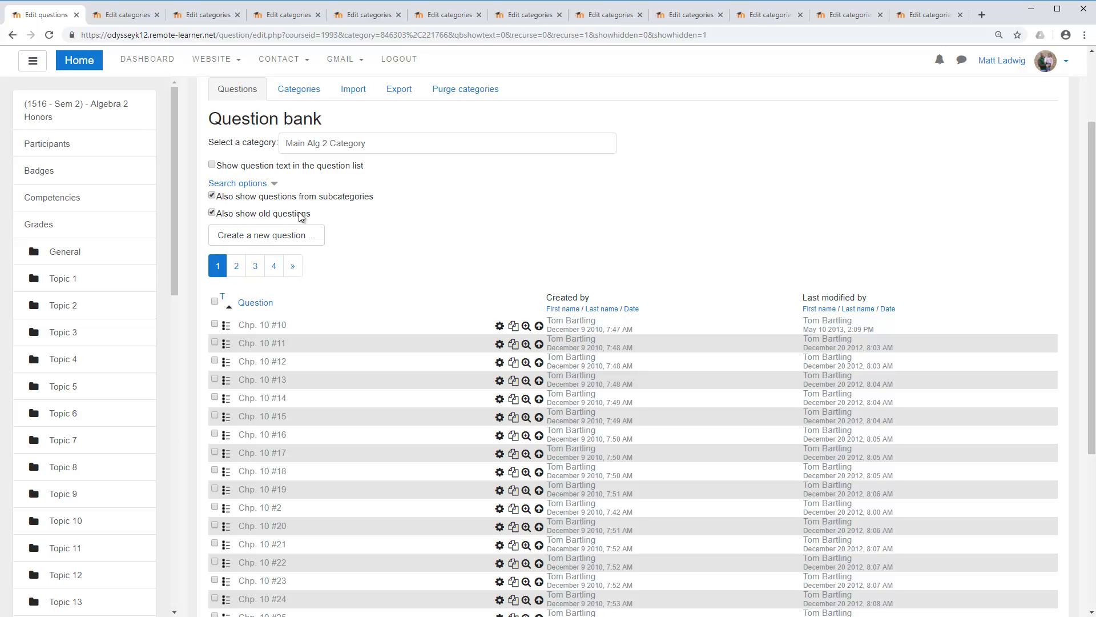
{"action": "scroll", "coordinate": [439, 288], "scroll_direction": "down", "scroll_amount": 1}
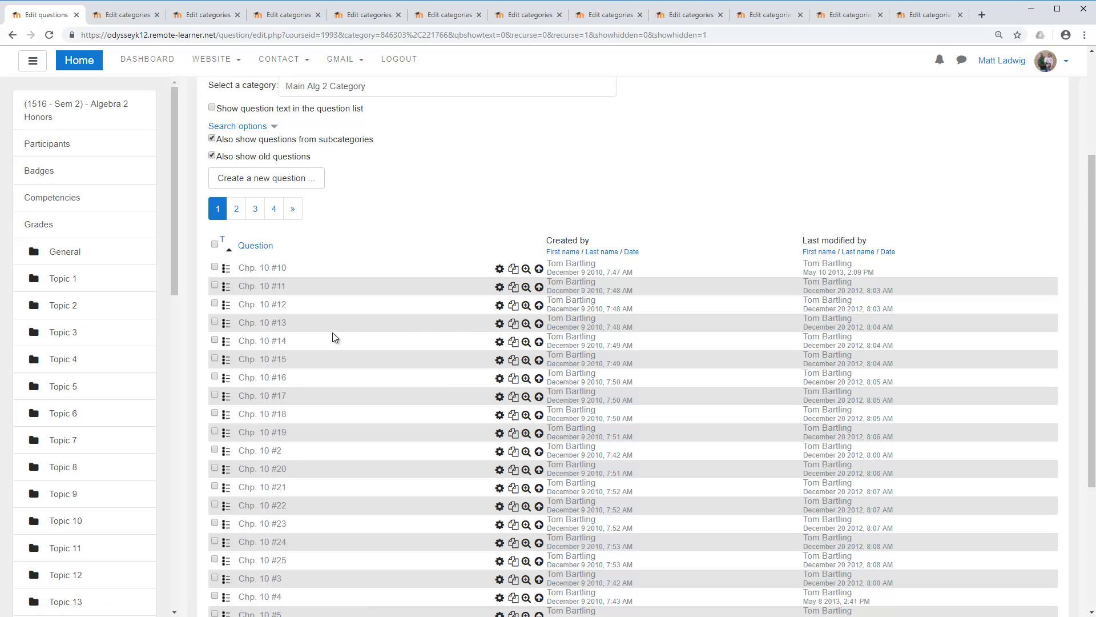
{"action": "scroll", "coordinate": [336, 308], "scroll_direction": "up", "scroll_amount": 2}
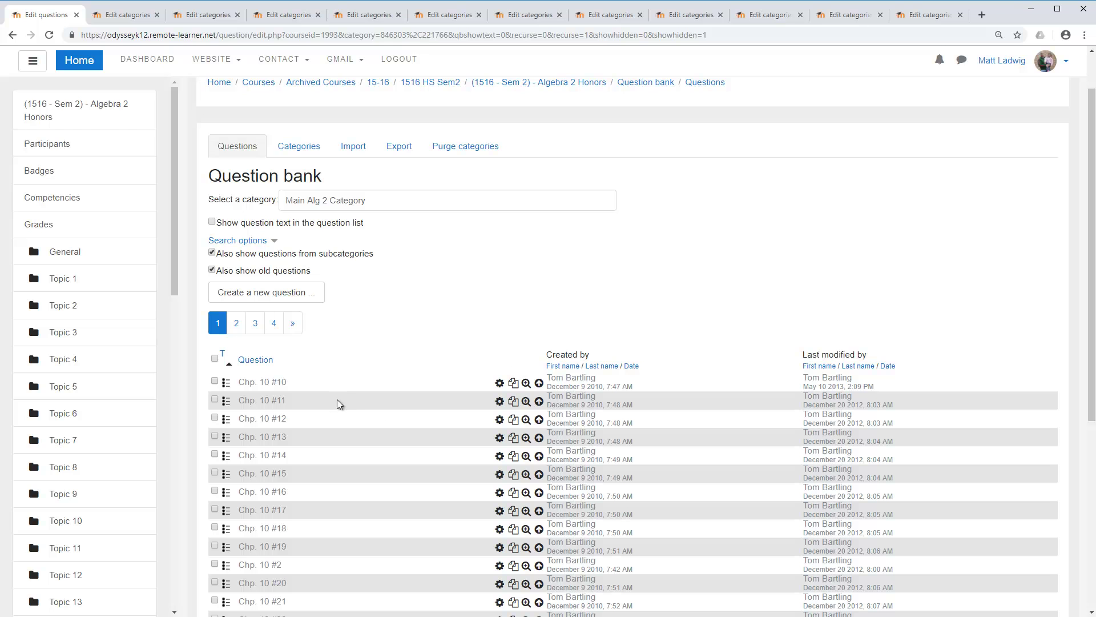
{"action": "scroll", "coordinate": [407, 362], "scroll_direction": "up", "scroll_amount": 1}
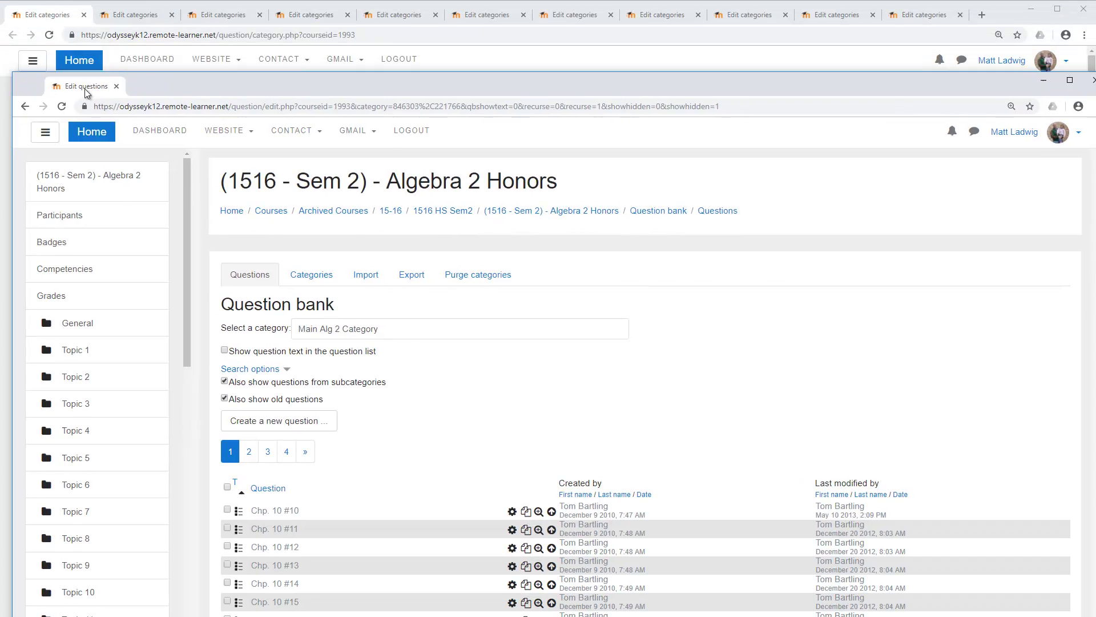
Detach the questions page into its own browser window, close the window holding the category tabs and maximize the remaining one
{"action": "left_click_drag", "start_coordinate": [54, 84], "coordinate": [94, 171]}
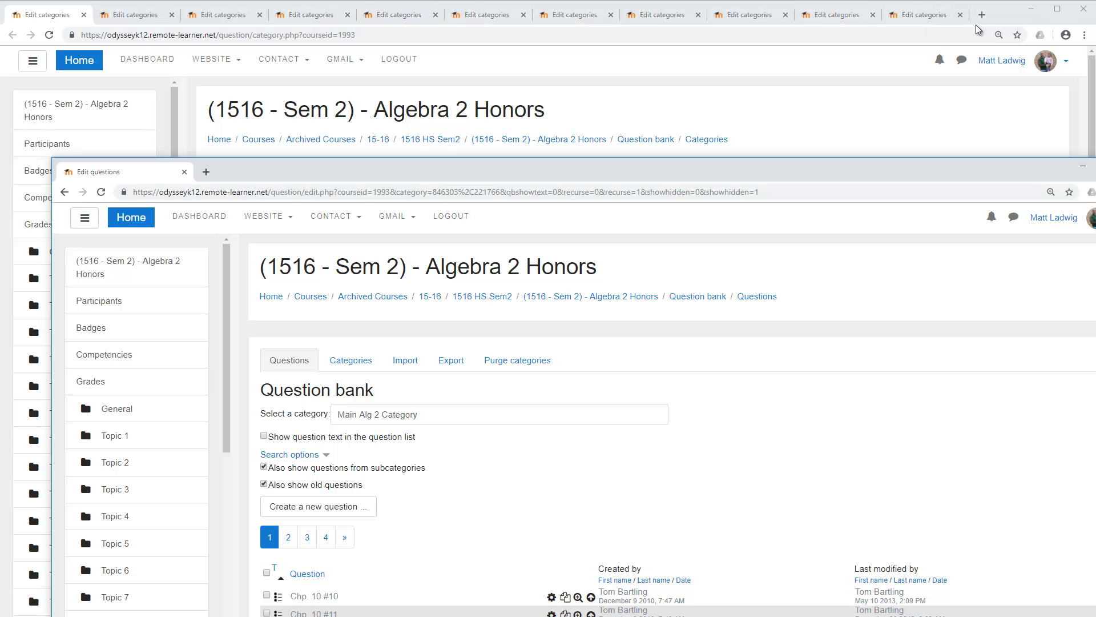
{"action": "left_click", "coordinate": [1083, 9]}
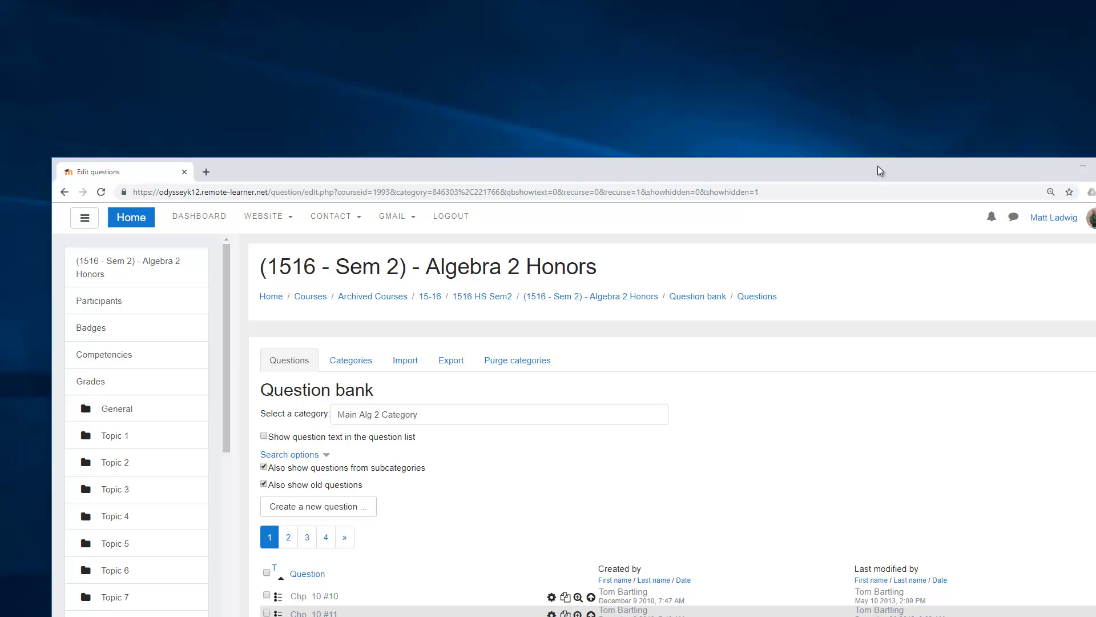
{"action": "double_click", "coordinate": [882, 166]}
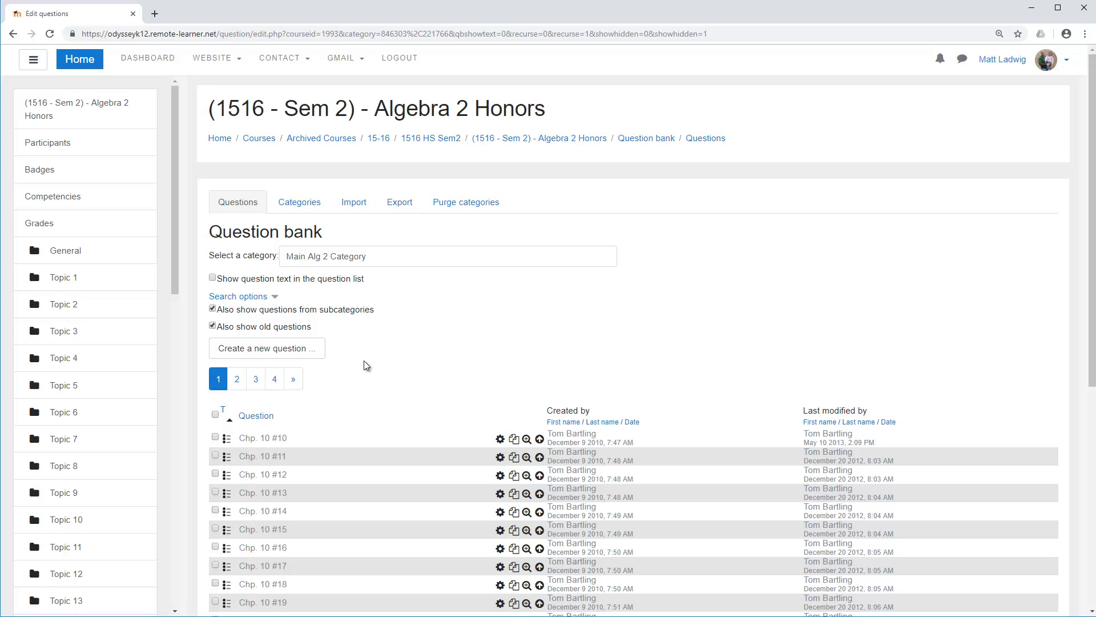
Review the full first page of questions in Main Alg 2 Category, down to the bulk actions below the list
{"action": "scroll", "coordinate": [375, 322], "scroll_direction": "down", "scroll_amount": 3}
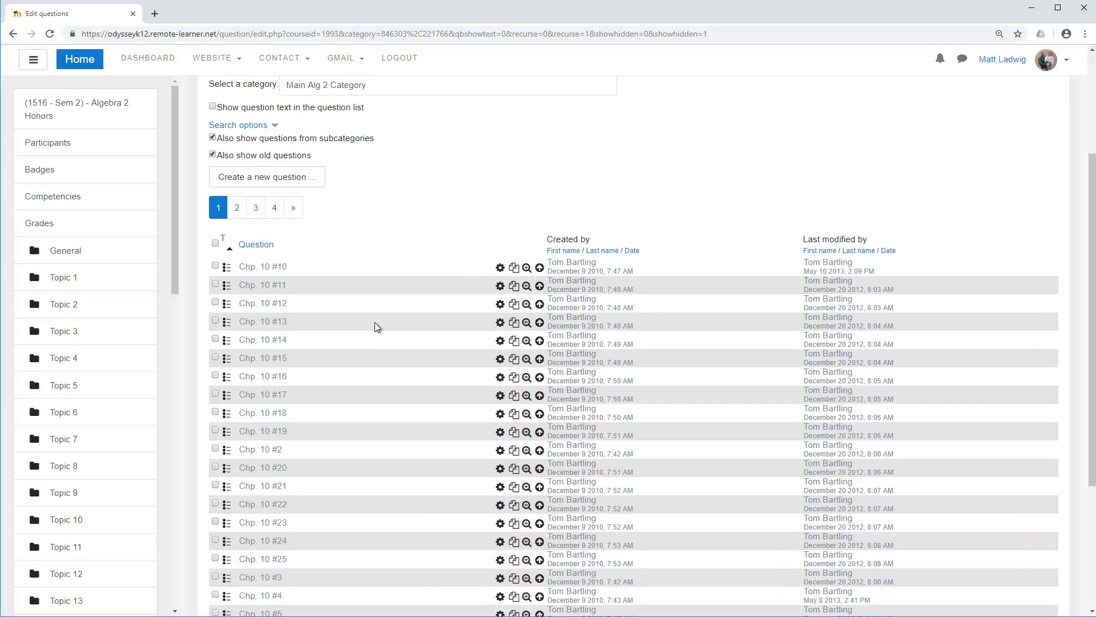
{"action": "scroll", "coordinate": [374, 322], "scroll_direction": "down", "scroll_amount": 4}
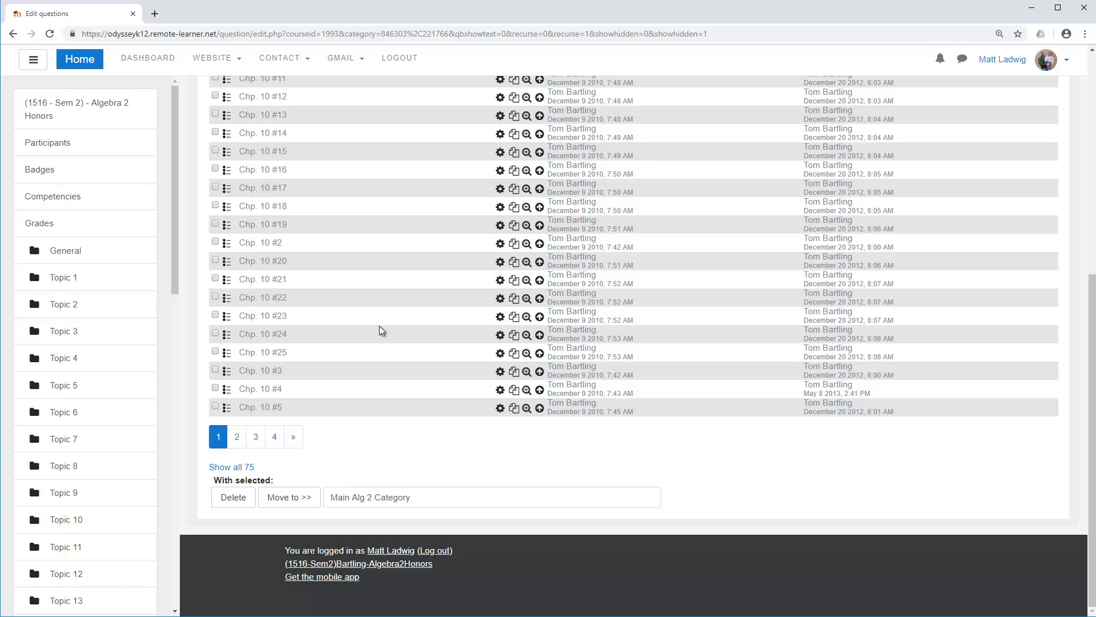
{"action": "scroll", "coordinate": [375, 325], "scroll_direction": "up", "scroll_amount": 2}
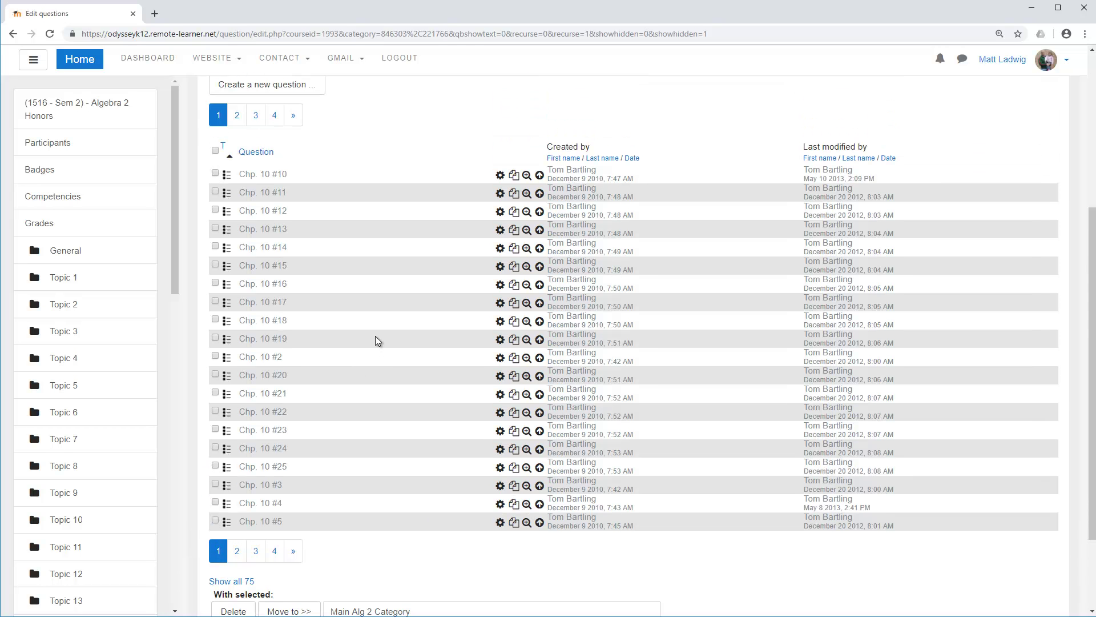